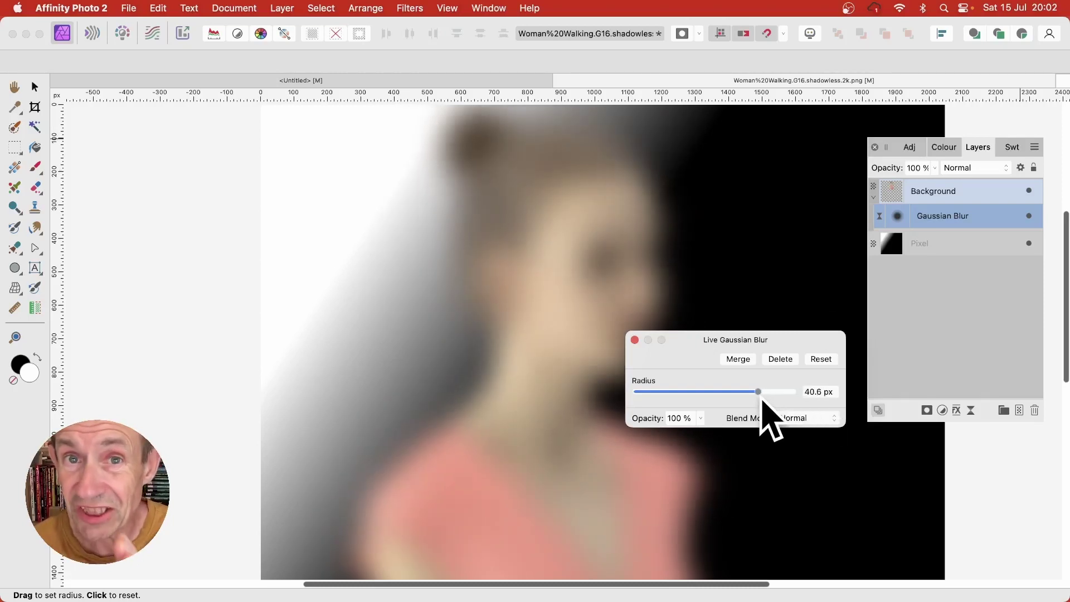
Raise the live Gaussian blur radius on the portrait to 48.5 px and close its dialog.
{"action": "left_click_drag", "start_coordinate": [765, 400], "coordinate": [780, 406]}
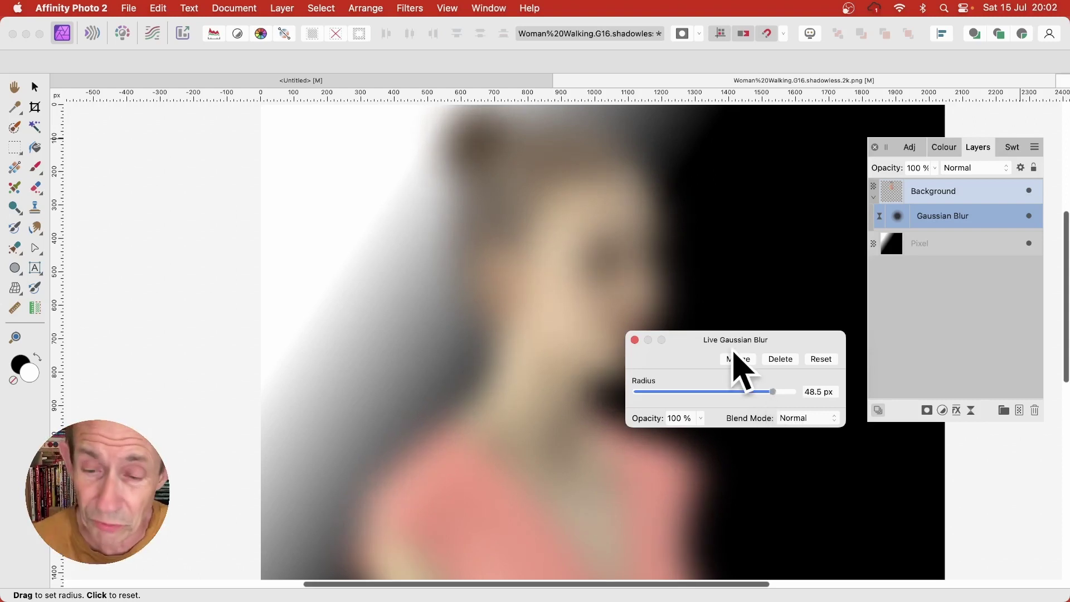
{"action": "left_click", "coordinate": [635, 340]}
{"action": "key", "text": "g"}
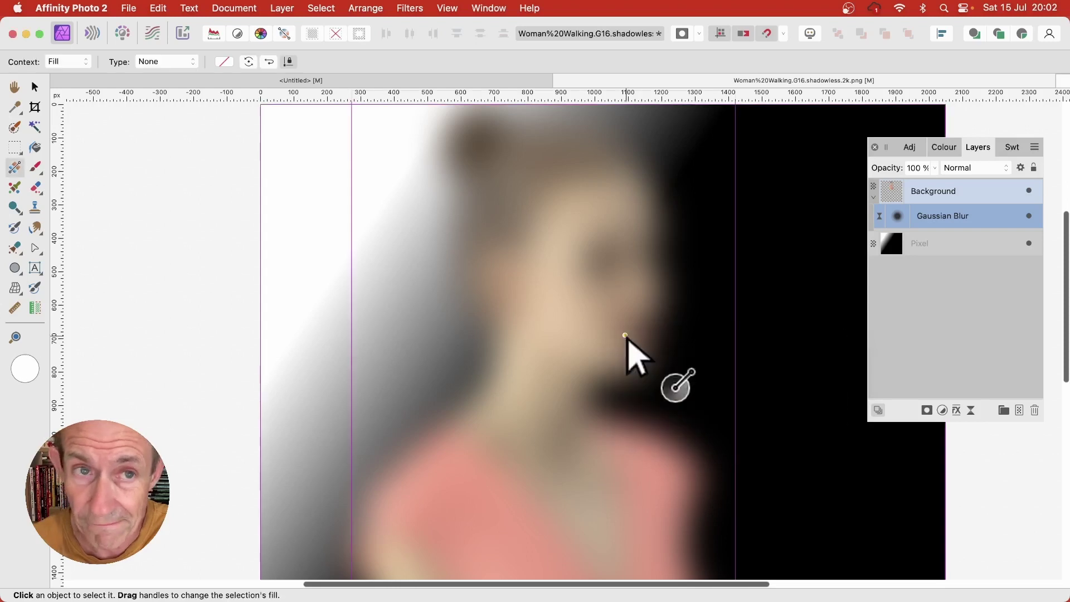
Add a Luminosity Range mask via Layer > New Live Mask Layer.
{"action": "left_click", "coordinate": [281, 8]}
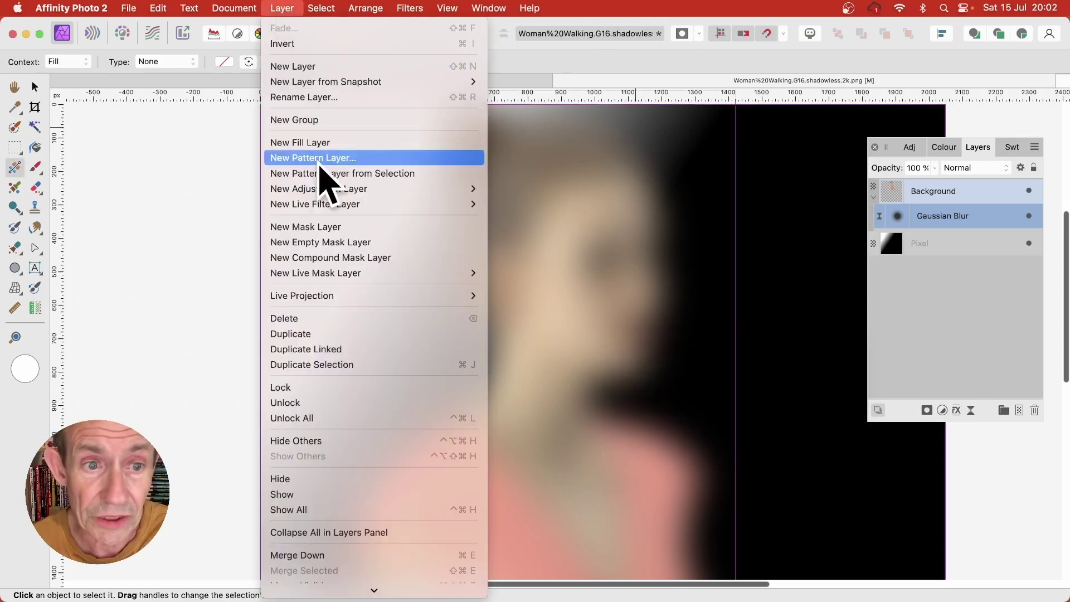
{"action": "mouse_move", "coordinate": [334, 206]}
{"action": "mouse_move", "coordinate": [614, 206]}
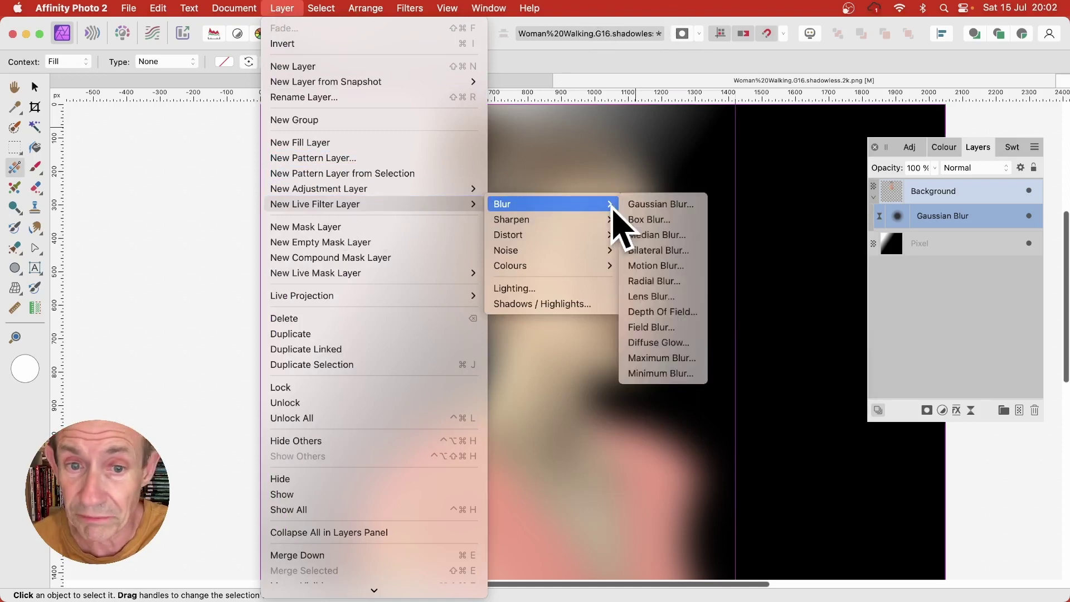
{"action": "mouse_move", "coordinate": [336, 273]}
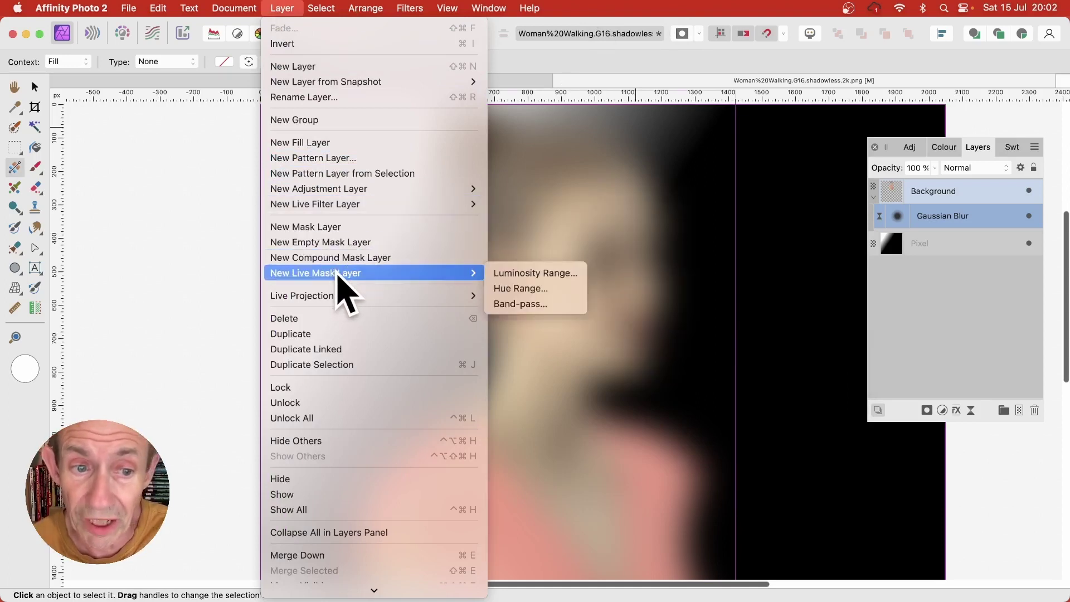
{"action": "left_click", "coordinate": [535, 273]}
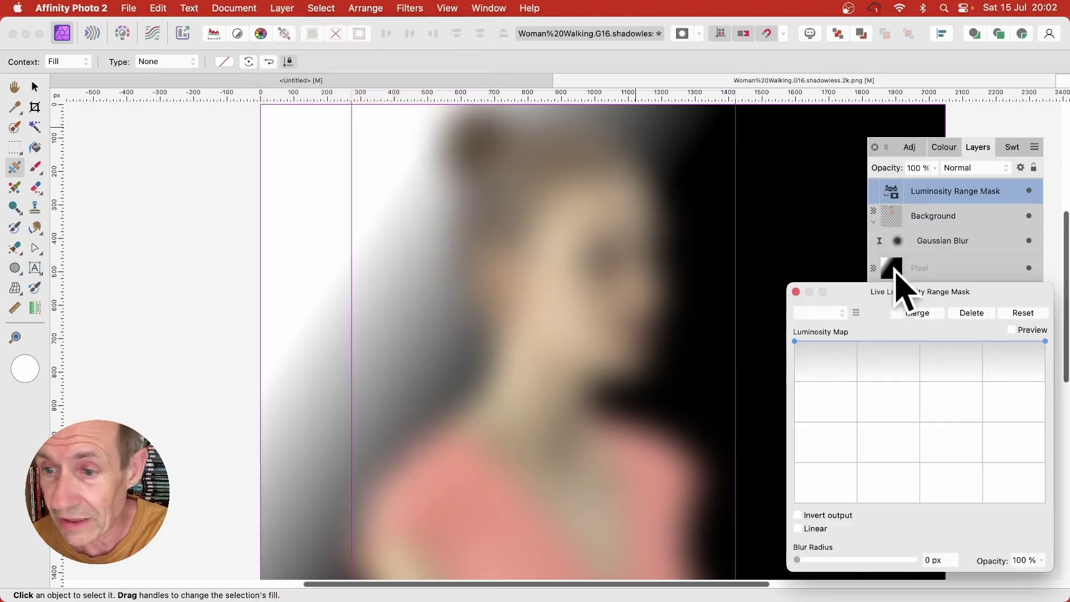
Move the mask dialog aside and add a middle control point to the Luminosity Map curve.
{"action": "left_click_drag", "start_coordinate": [909, 290], "coordinate": [680, 204]}
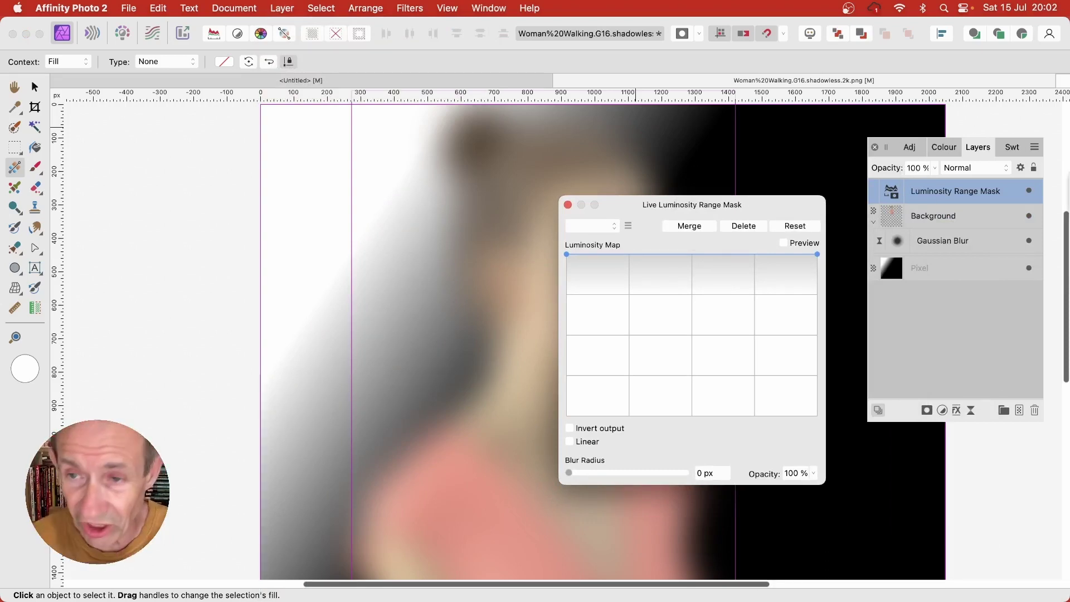
{"action": "left_click_drag", "start_coordinate": [653, 208], "coordinate": [708, 251]}
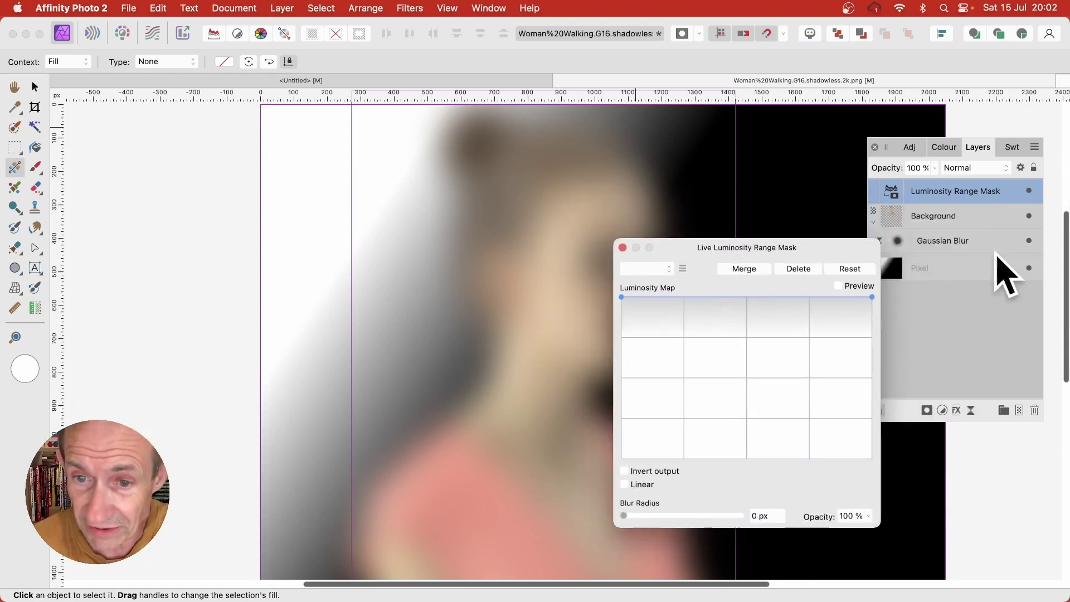
{"action": "left_click", "coordinate": [710, 298]}
{"action": "mouse_move", "coordinate": [712, 300]}
{"action": "left_mouse_down"}
{"action": "mouse_move", "coordinate": [705, 423]}
{"action": "mouse_move", "coordinate": [718, 292]}
{"action": "mouse_move", "coordinate": [717, 418]}
{"action": "mouse_move", "coordinate": [719, 316]}
{"action": "left_mouse_up"}
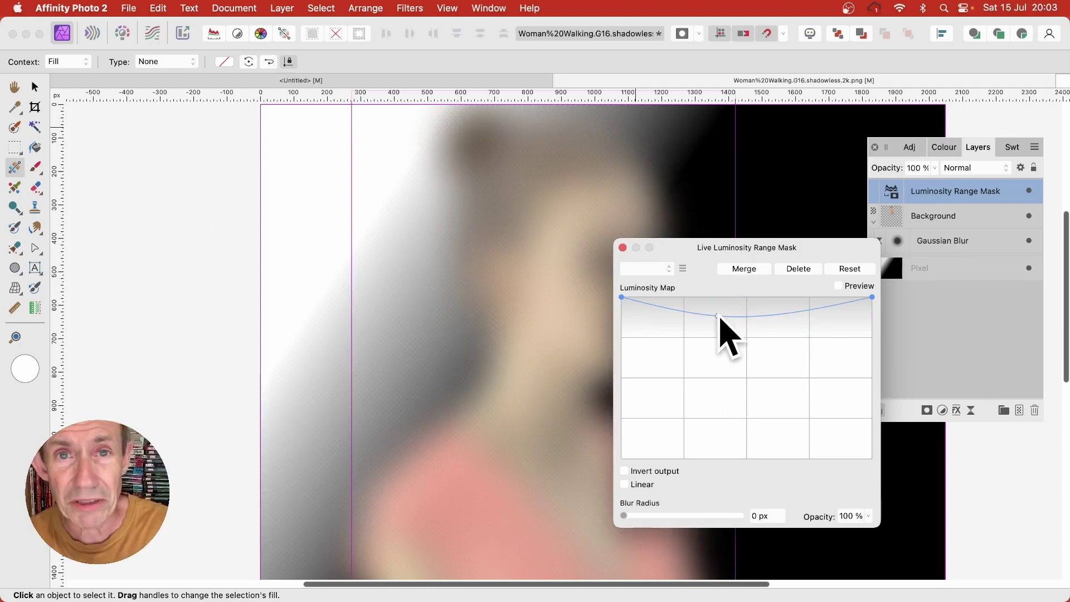
{"action": "left_click_drag", "start_coordinate": [719, 316], "coordinate": [745, 298]}
Try the Shadows and Midtones mask presets, then settle on Highlights.
{"action": "left_click", "coordinate": [668, 271]}
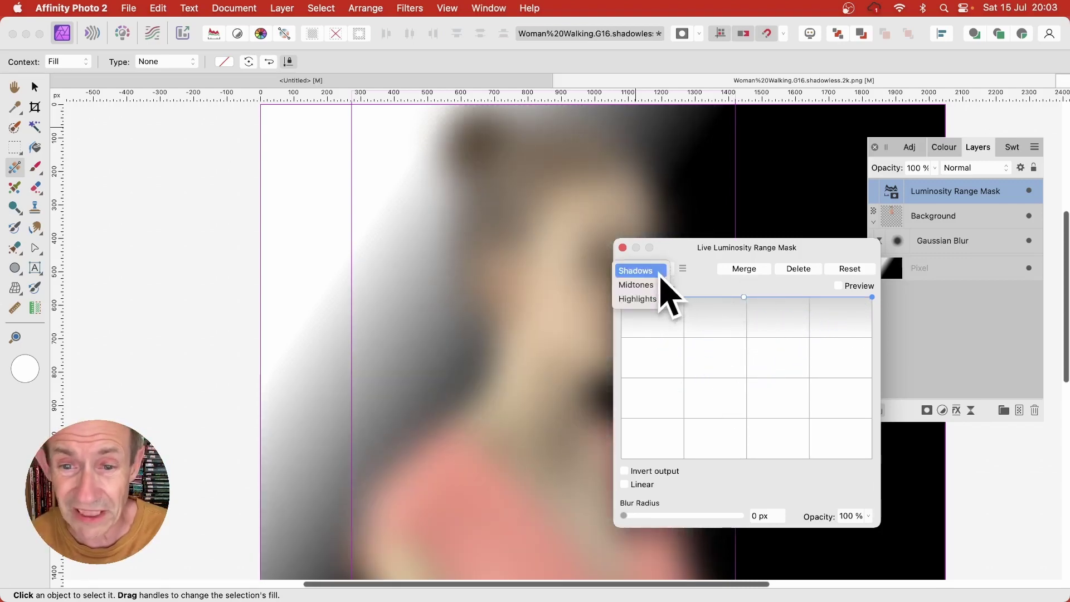
{"action": "left_click", "coordinate": [660, 272]}
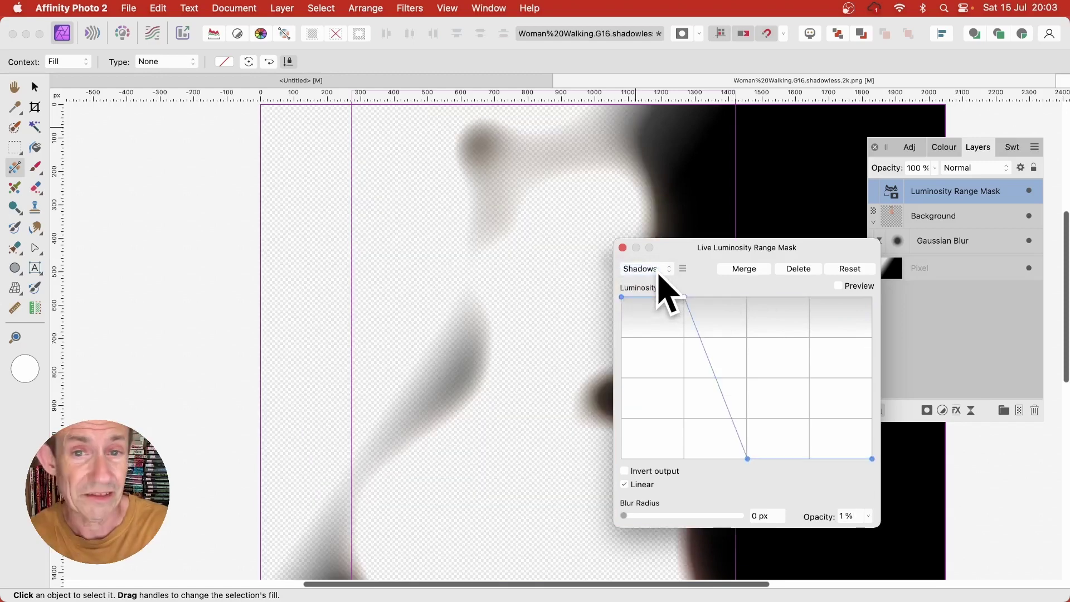
{"action": "left_click", "coordinate": [658, 270]}
{"action": "left_click", "coordinate": [643, 285]}
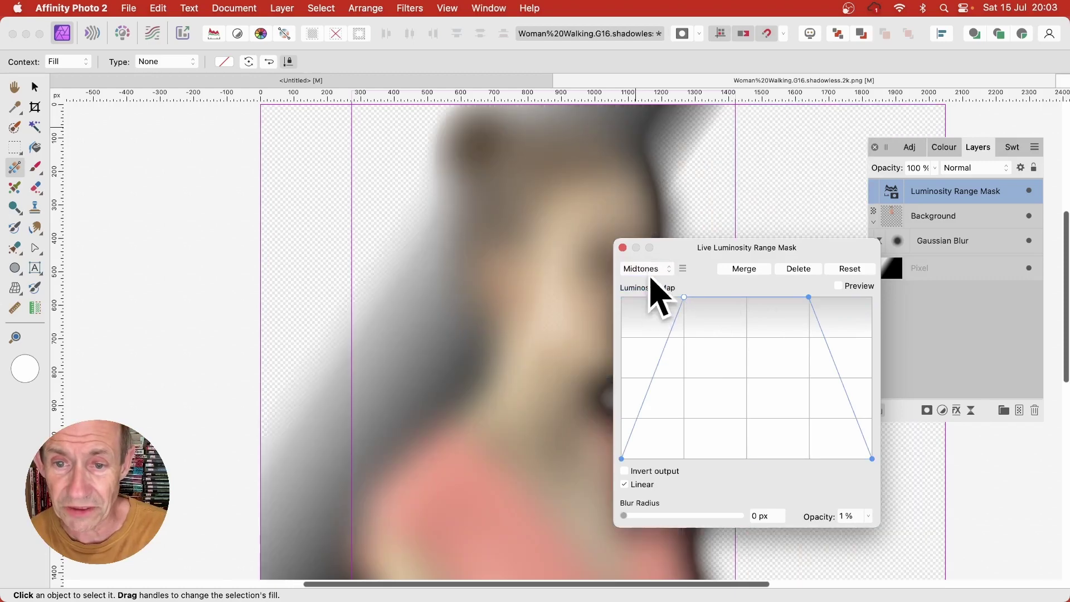
{"action": "left_click_drag", "start_coordinate": [689, 256], "coordinate": [839, 251]}
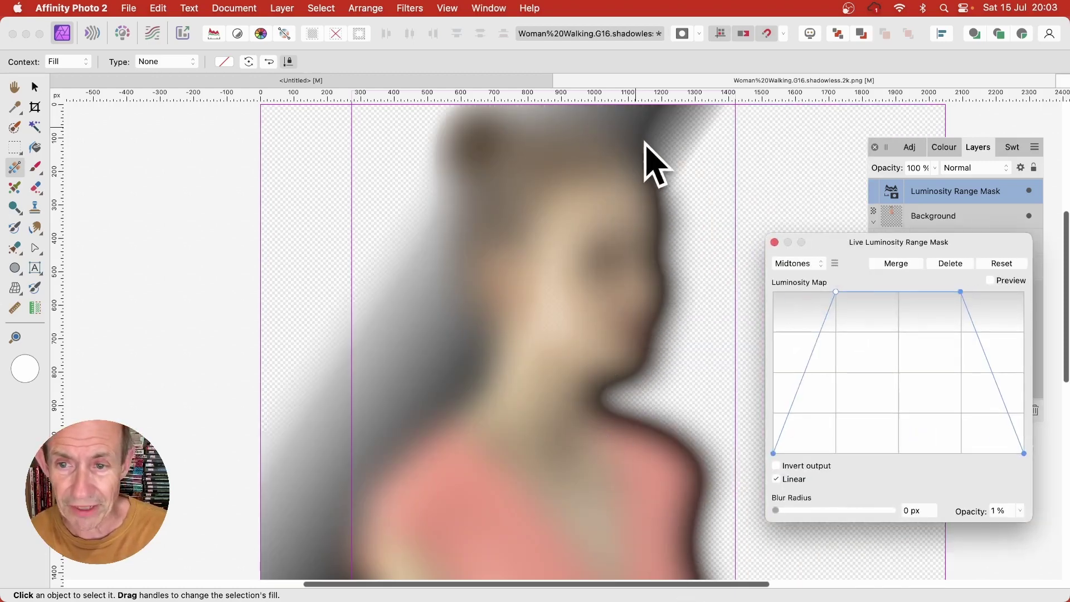
{"action": "left_click", "coordinate": [814, 265]}
{"action": "left_click", "coordinate": [803, 279]}
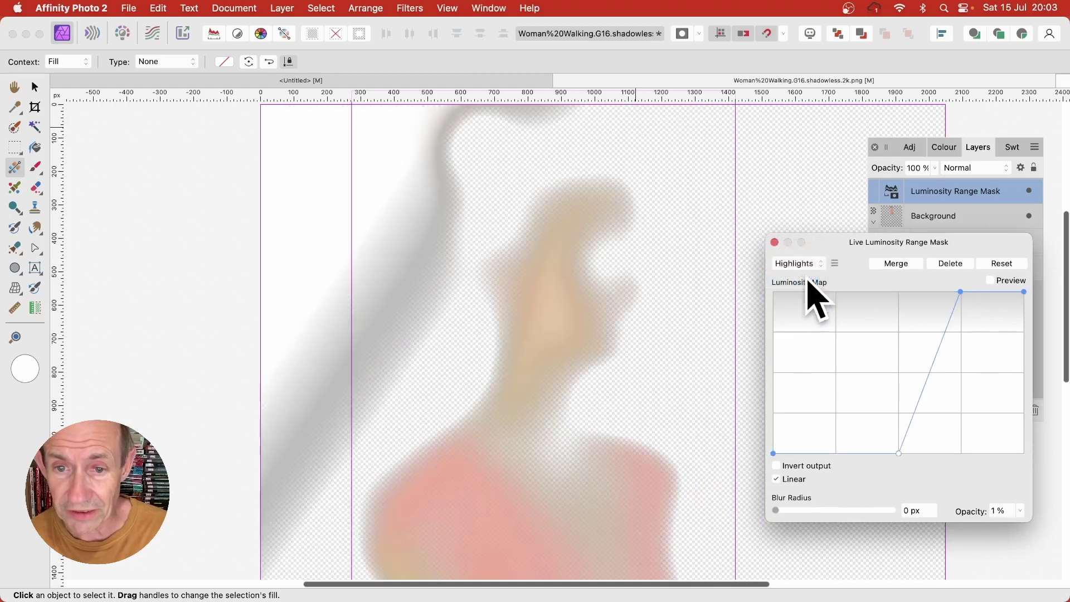
{"action": "left_click", "coordinate": [800, 264]}
{"action": "left_click", "coordinate": [804, 265]}
Lower the top curve node, blur the mask 11.6 px, and close the settings.
{"action": "left_click_drag", "start_coordinate": [962, 294], "coordinate": [933, 314]}
{"action": "left_click_drag", "start_coordinate": [776, 511], "coordinate": [835, 510]}
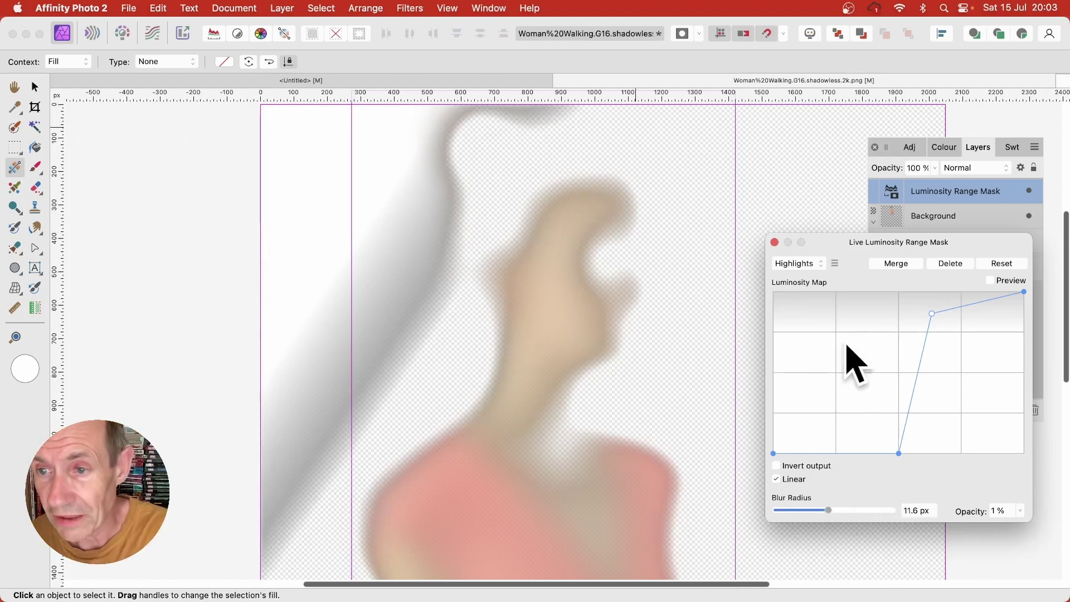
{"action": "left_click", "coordinate": [775, 242]}
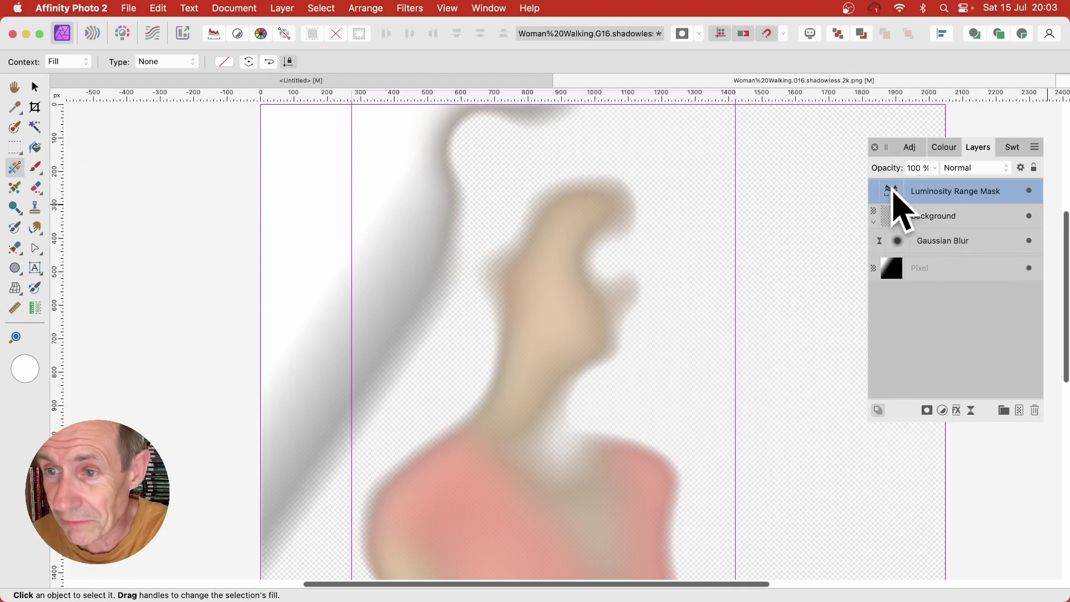
Nest the luminosity mask inside the Background layer and raise its curve's bottom point.
{"action": "left_click_drag", "start_coordinate": [894, 190], "coordinate": [893, 217]}
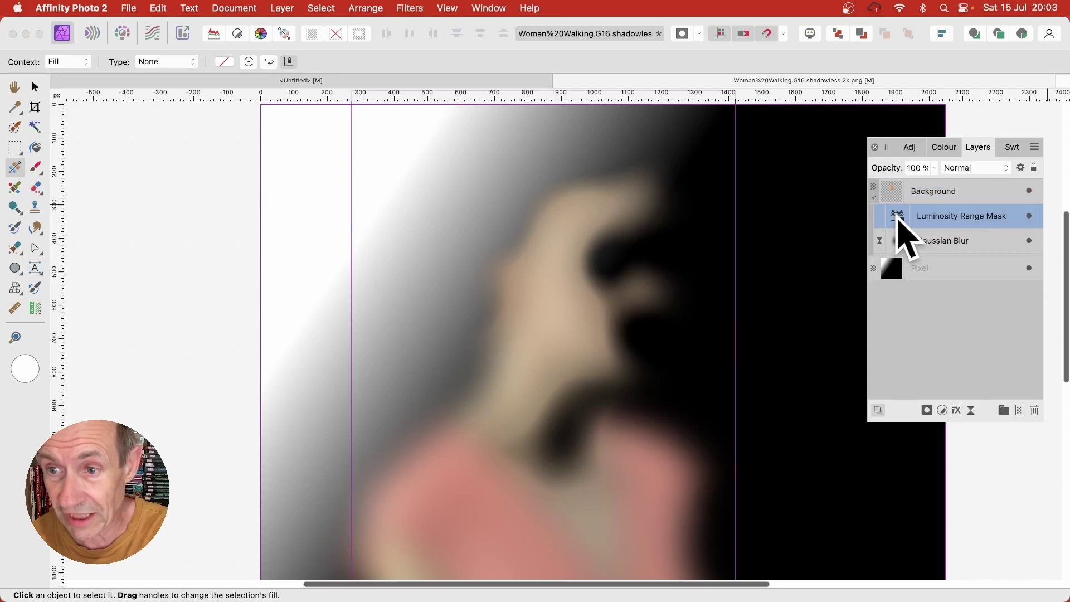
{"action": "double_click", "coordinate": [898, 217]}
{"action": "left_click_drag", "start_coordinate": [921, 504], "coordinate": [904, 430]}
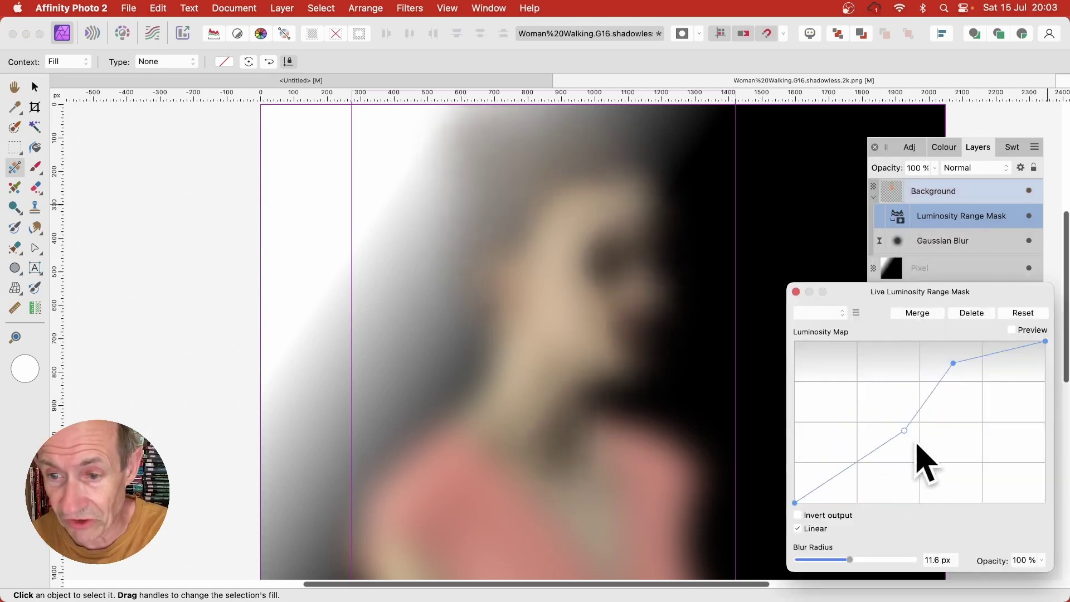
Cycle the mask presets through Shadows and Midtones to Highlights.
{"action": "left_click", "coordinate": [824, 314]}
{"action": "left_click", "coordinate": [827, 316]}
{"action": "left_click", "coordinate": [827, 319]}
{"action": "left_click", "coordinate": [830, 328]}
{"action": "left_click", "coordinate": [829, 315]}
{"action": "left_click", "coordinate": [831, 328]}
Raise a point on the highlights curve, blur it 8.8 px, and nest the mask under Gaussian Blur.
{"action": "left_click_drag", "start_coordinate": [956, 415], "coordinate": [935, 396]}
{"action": "left_click_drag", "start_coordinate": [805, 559], "coordinate": [845, 560]}
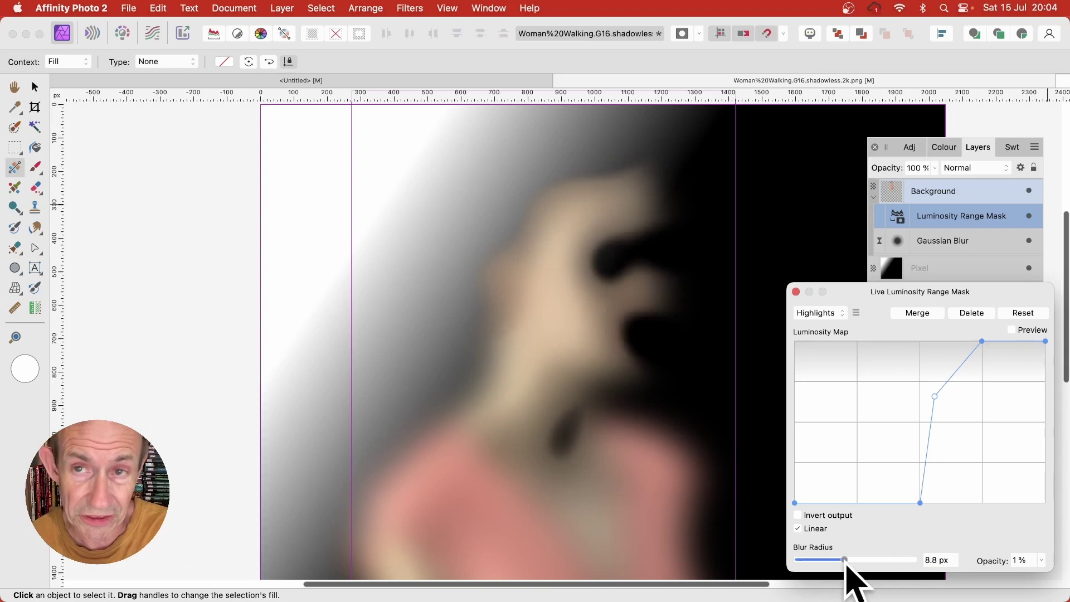
{"action": "left_click", "coordinate": [797, 293]}
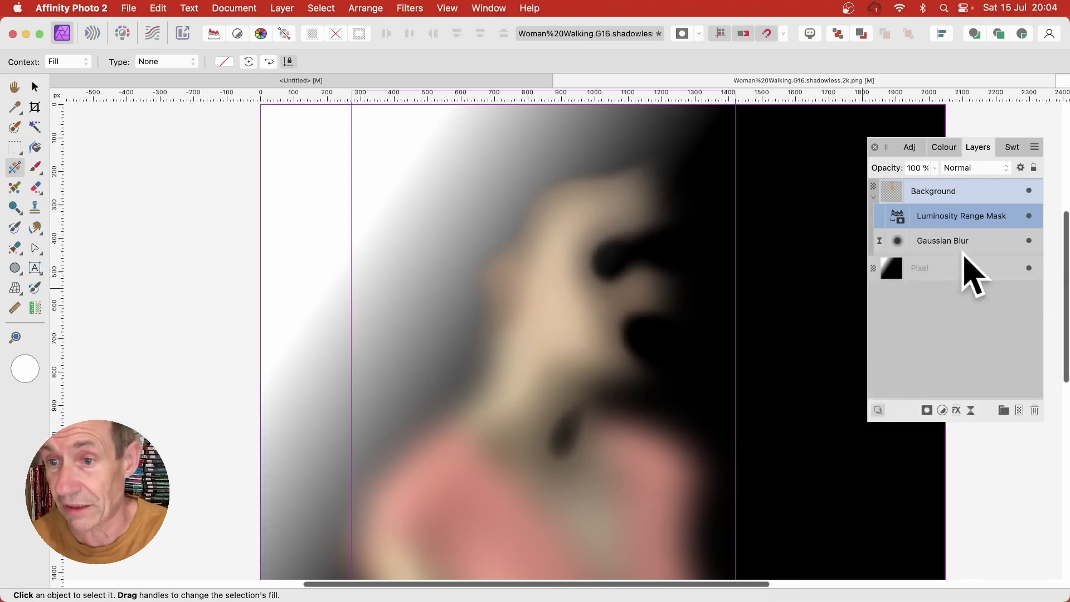
{"action": "left_click_drag", "start_coordinate": [900, 214], "coordinate": [901, 242]}
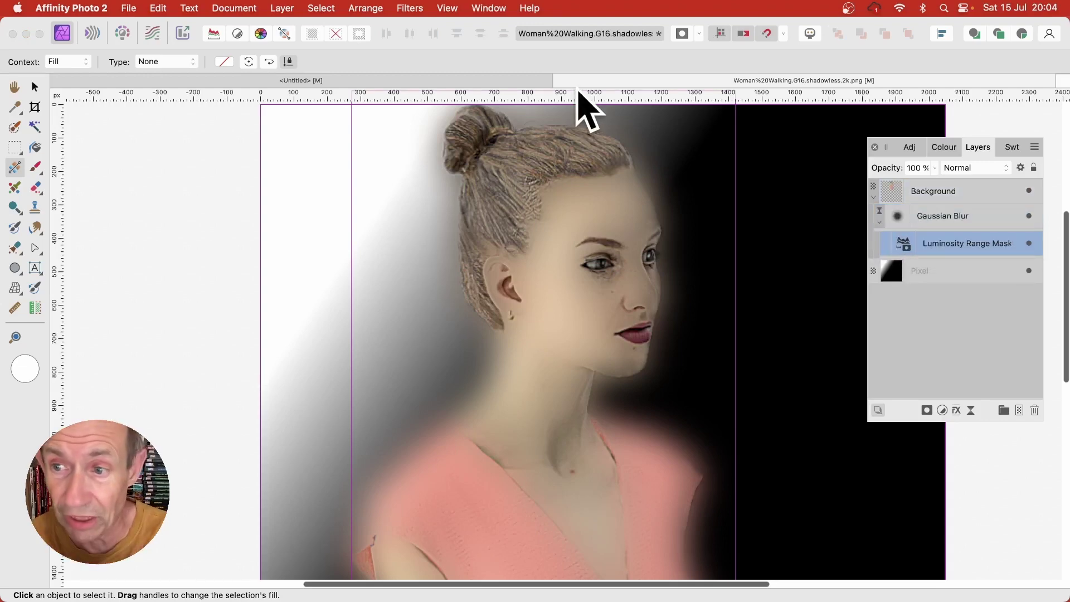
Reopen the nested luminosity mask and reapply presets, ending on Highlights with 0 px blur.
{"action": "double_click", "coordinate": [903, 244]}
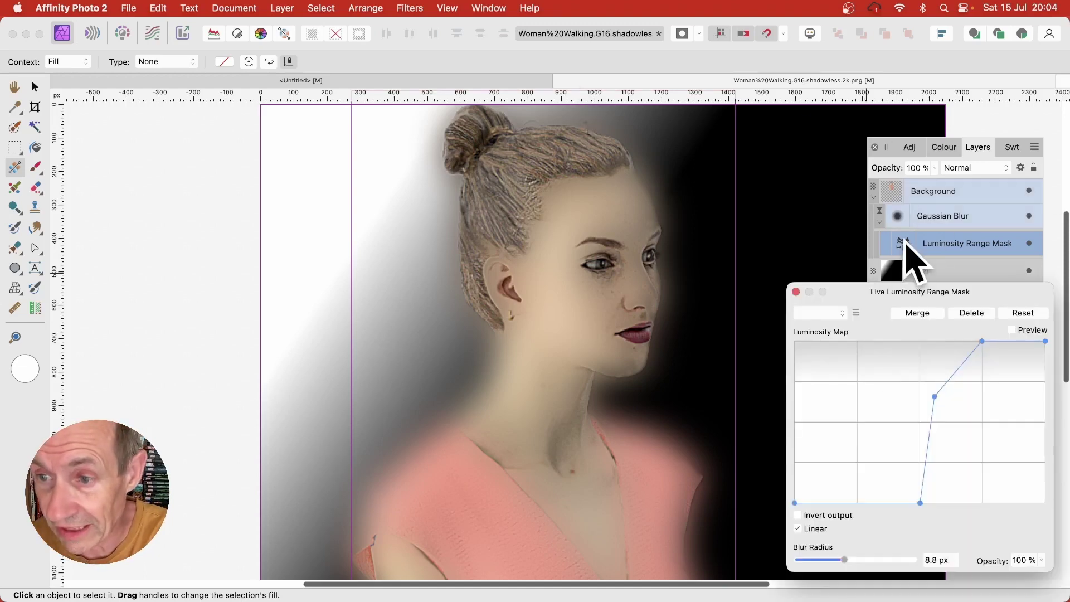
{"action": "left_click_drag", "start_coordinate": [904, 291], "coordinate": [871, 159]}
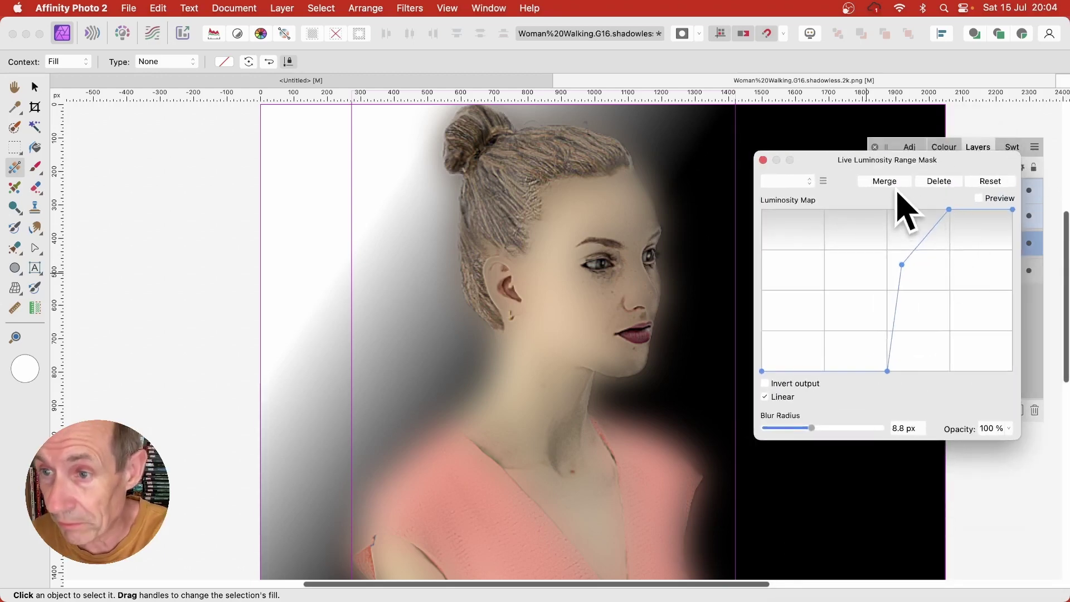
{"action": "left_click", "coordinate": [796, 183]}
{"action": "left_click", "coordinate": [796, 184]}
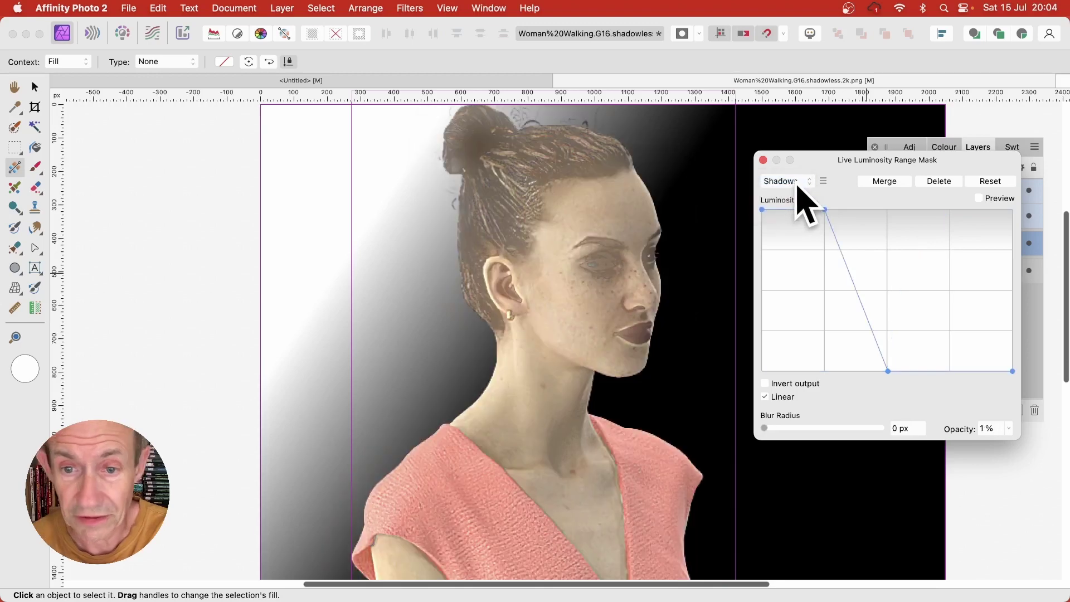
{"action": "left_click", "coordinate": [801, 190]}
{"action": "left_click", "coordinate": [801, 194]}
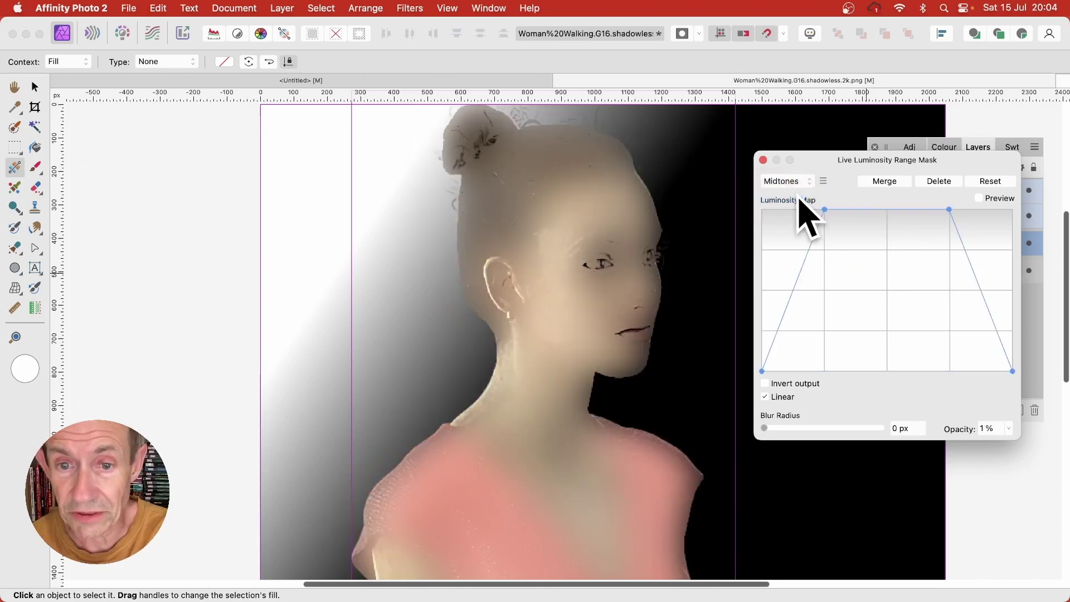
{"action": "left_click", "coordinate": [798, 189]}
{"action": "left_click", "coordinate": [795, 196]}
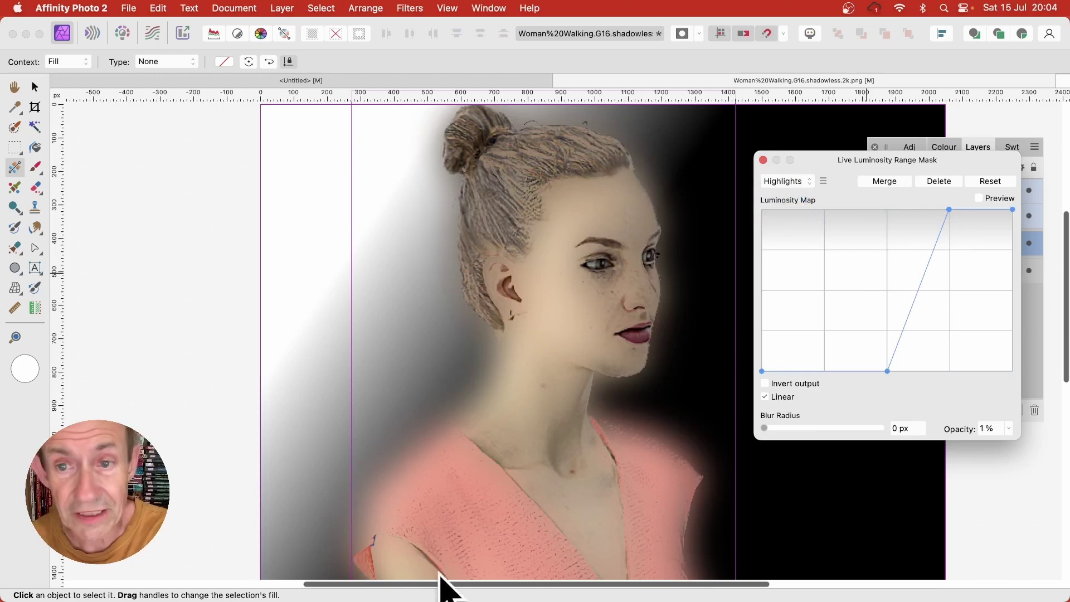
Make the luminosity curve smooth and pull a deep dip into it.
{"action": "left_click_drag", "start_coordinate": [887, 371], "coordinate": [804, 267]}
{"action": "left_click", "coordinate": [765, 397]}
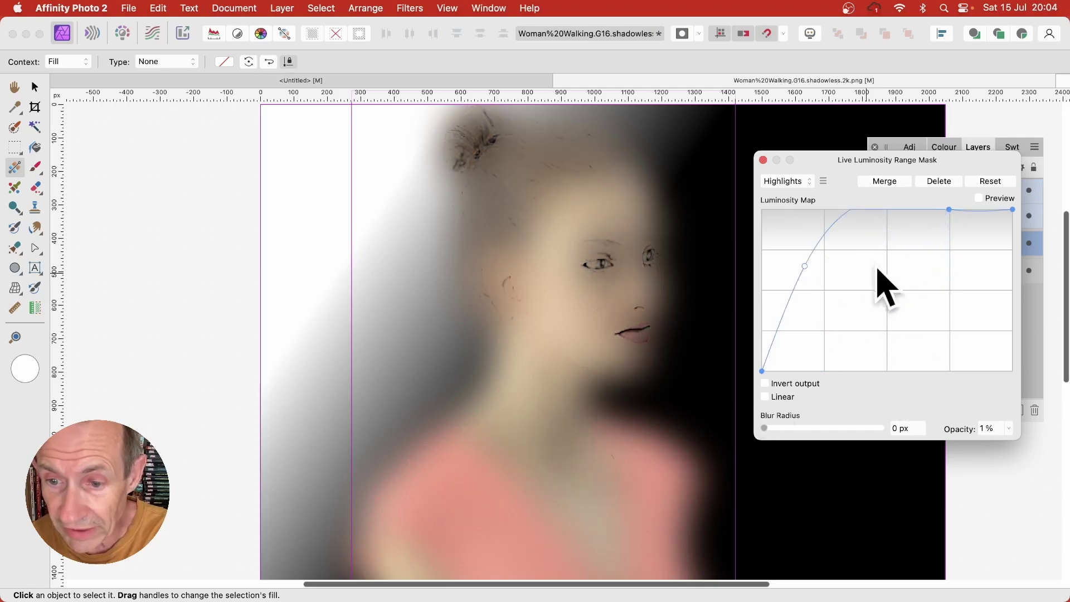
{"action": "left_click_drag", "start_coordinate": [857, 212], "coordinate": [885, 231]}
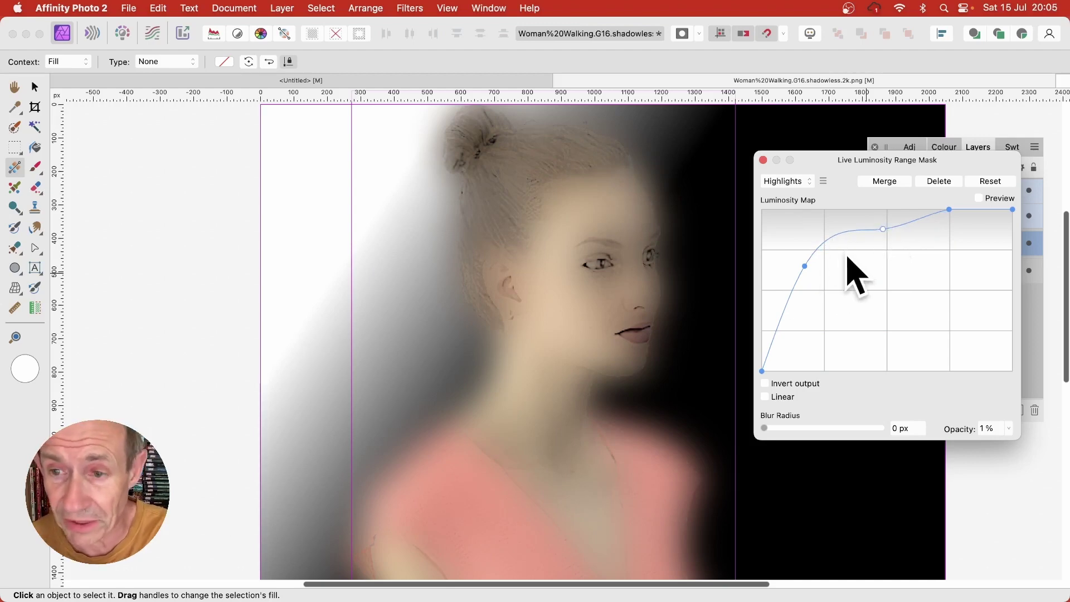
{"action": "left_click_drag", "start_coordinate": [850, 231], "coordinate": [838, 331]}
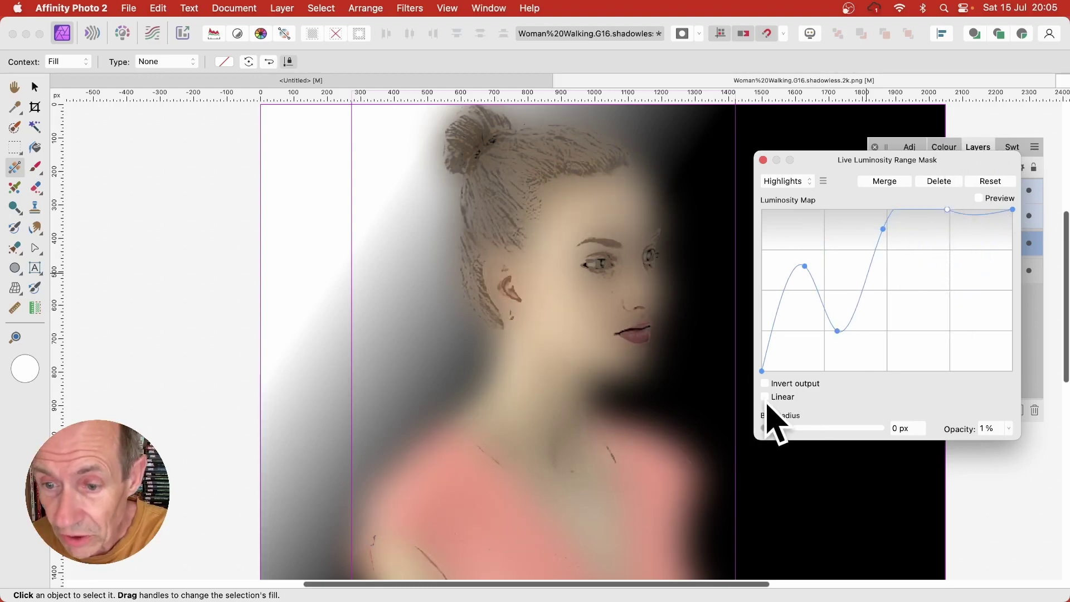
Blur the mask to 60.8 px, then close it and delete the Luminosity Range Mask layer.
{"action": "left_click_drag", "start_coordinate": [780, 432], "coordinate": [843, 435]}
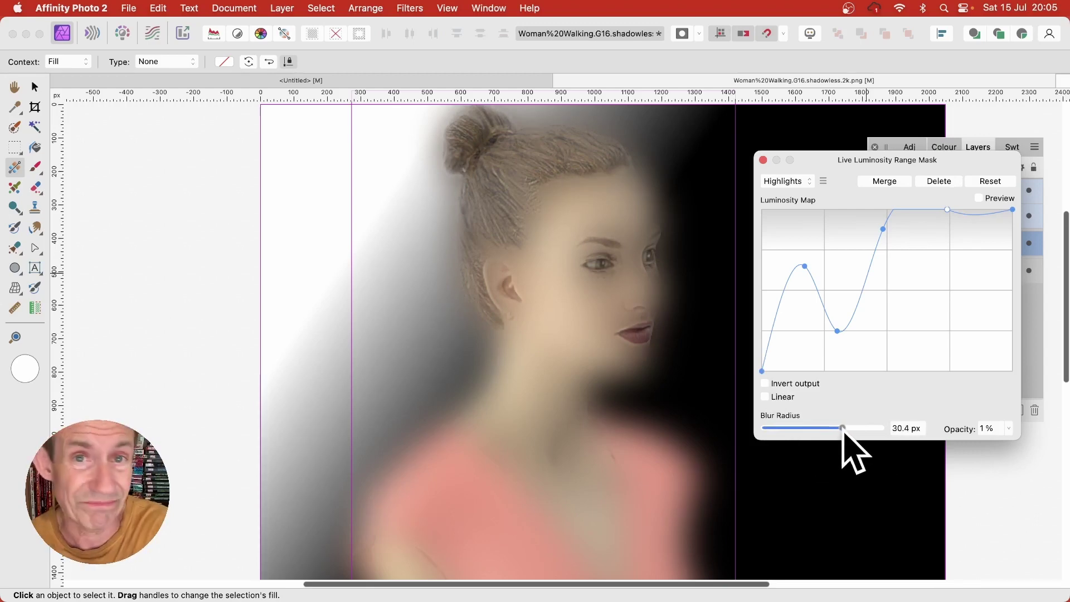
{"action": "left_click_drag", "start_coordinate": [843, 428], "coordinate": [873, 428]}
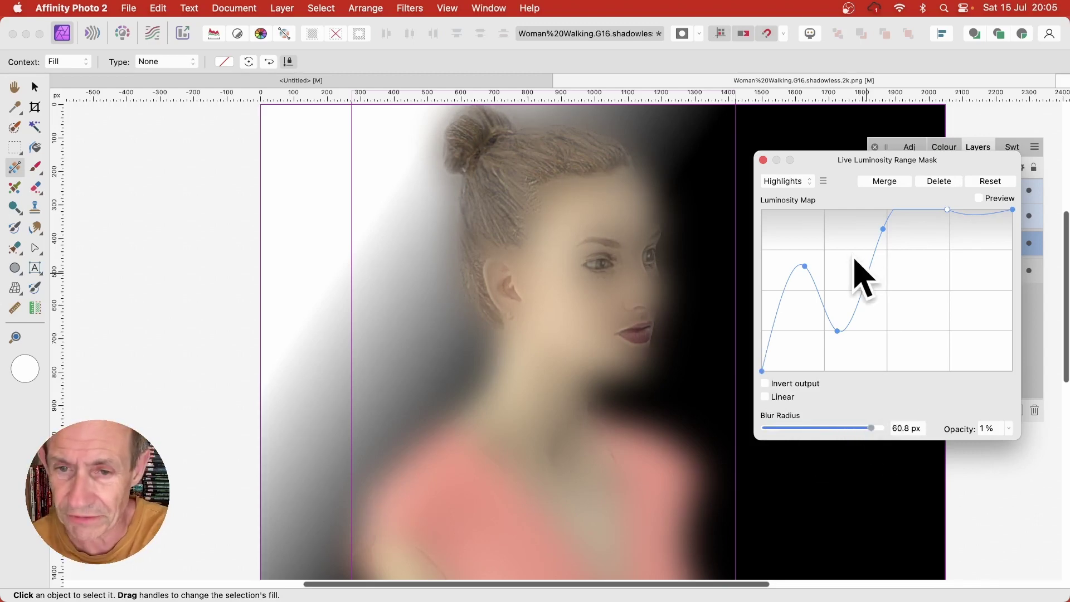
{"action": "mouse_move", "coordinate": [886, 230]}
{"action": "left_mouse_down"}
{"action": "mouse_move", "coordinate": [905, 281]}
{"action": "mouse_move", "coordinate": [896, 239]}
{"action": "left_mouse_up"}
{"action": "left_click", "coordinate": [763, 160]}
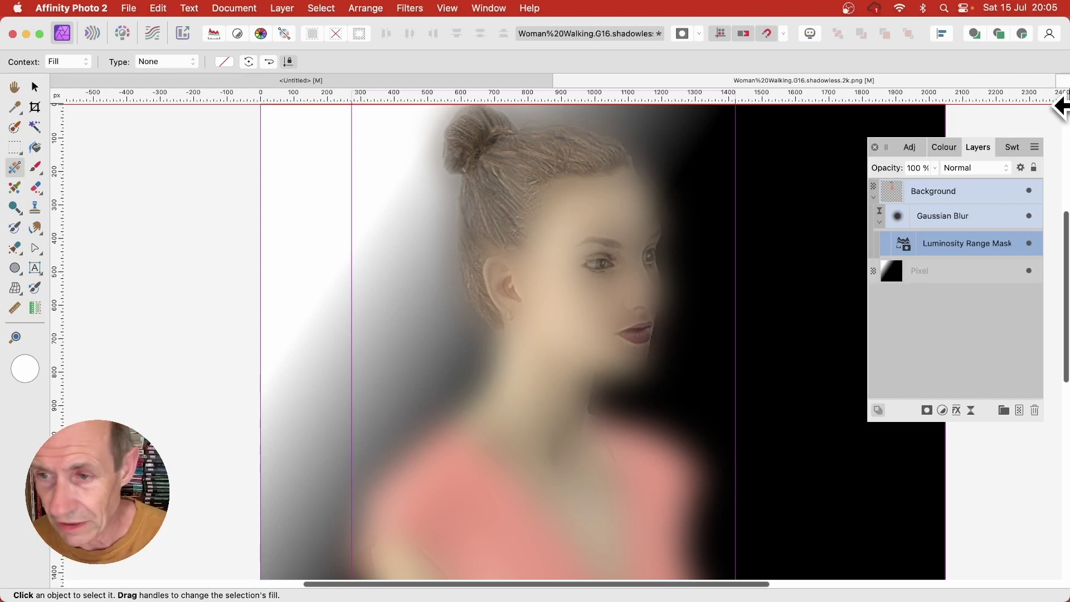
{"action": "left_click", "coordinate": [1034, 410]}
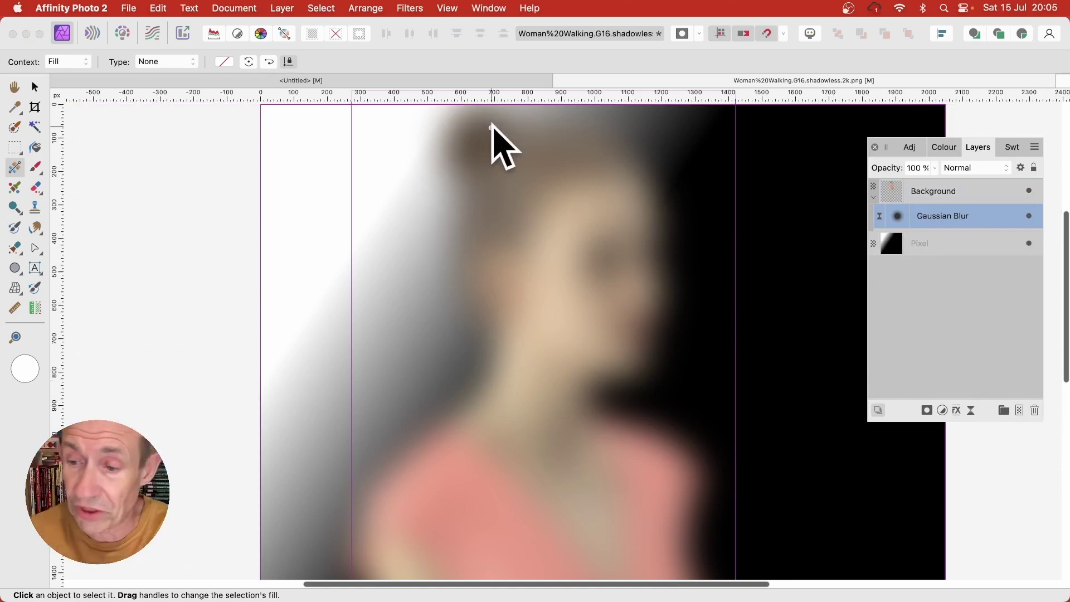
Reduce the live Gaussian Blur radius to 46.8 px and close its settings.
{"action": "double_click", "coordinate": [899, 217]}
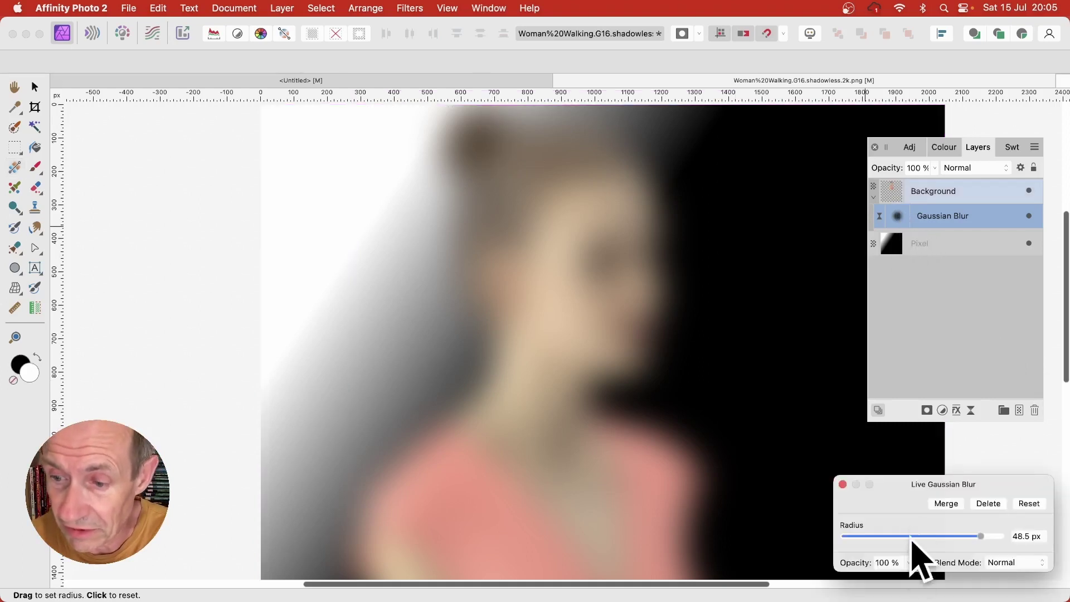
{"action": "left_click_drag", "start_coordinate": [912, 484], "coordinate": [739, 327]}
{"action": "left_click_drag", "start_coordinate": [809, 384], "coordinate": [807, 382]}
{"action": "left_click", "coordinate": [671, 328]}
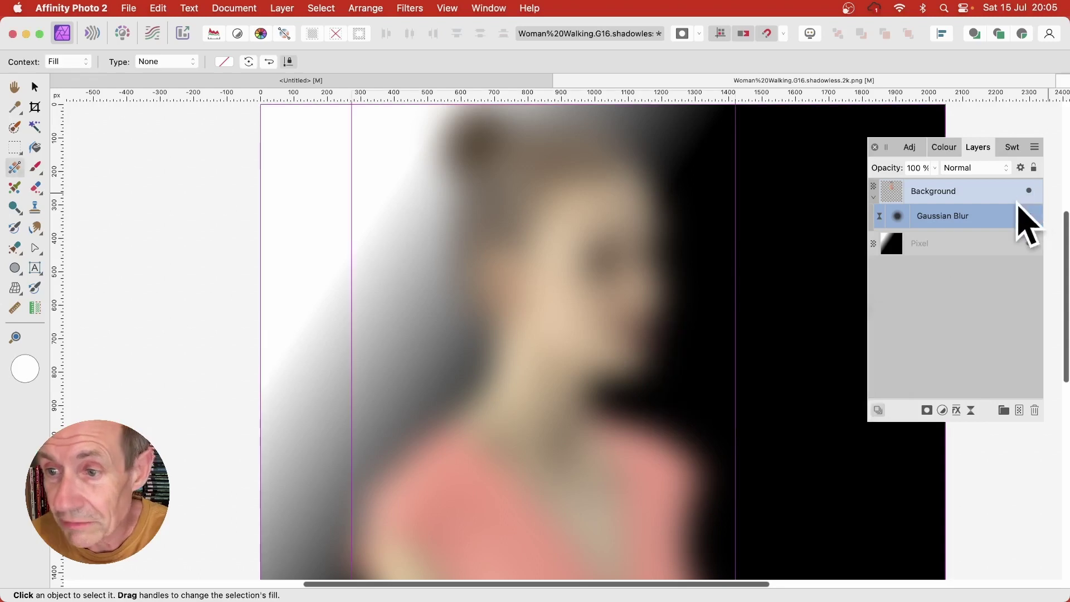
Add a Hue Range live mask layer, close its dialog, then reopen its settings.
{"action": "left_click", "coordinate": [283, 8]}
{"action": "mouse_move", "coordinate": [326, 279]}
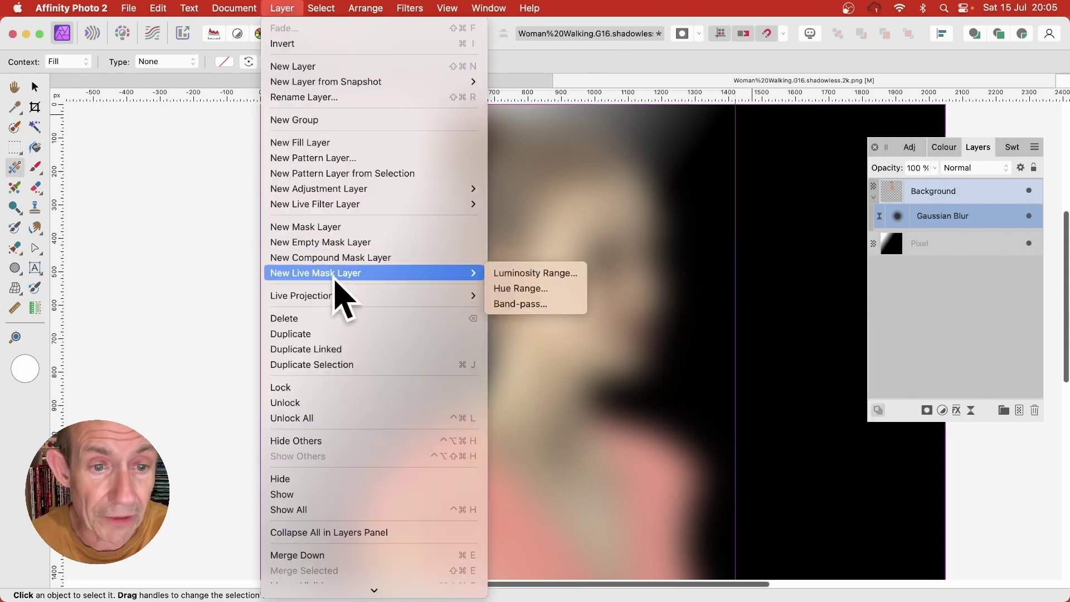
{"action": "left_click", "coordinate": [518, 289]}
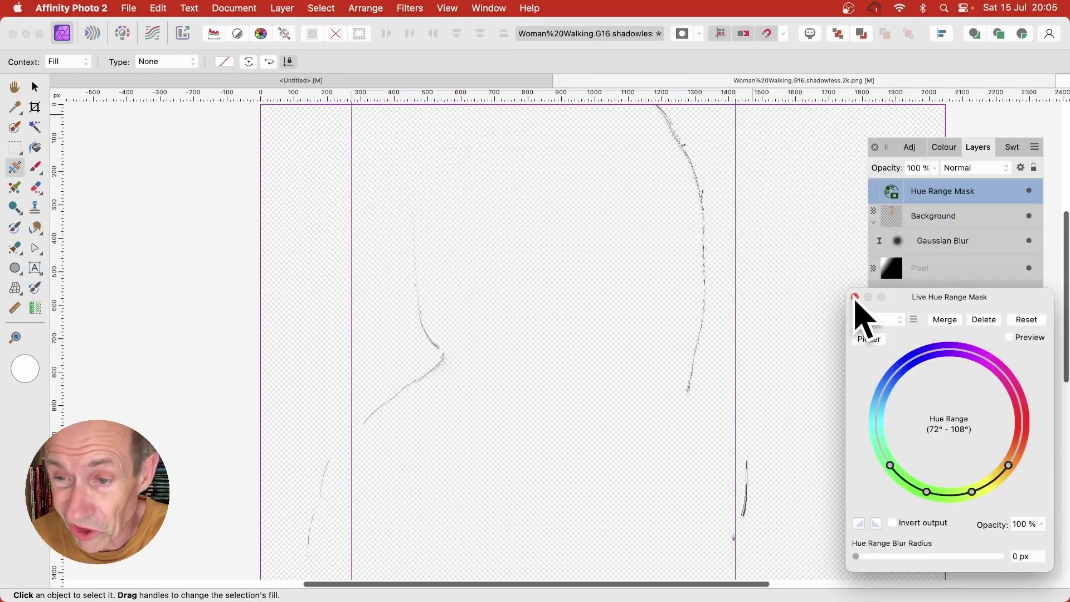
{"action": "left_click", "coordinate": [855, 297]}
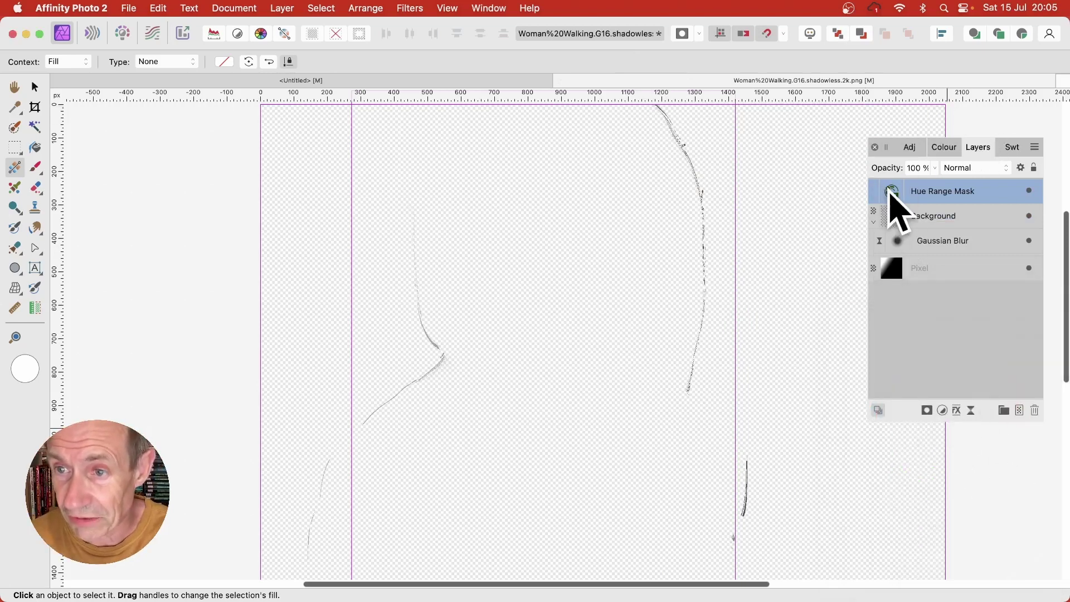
{"action": "double_click", "coordinate": [892, 191]}
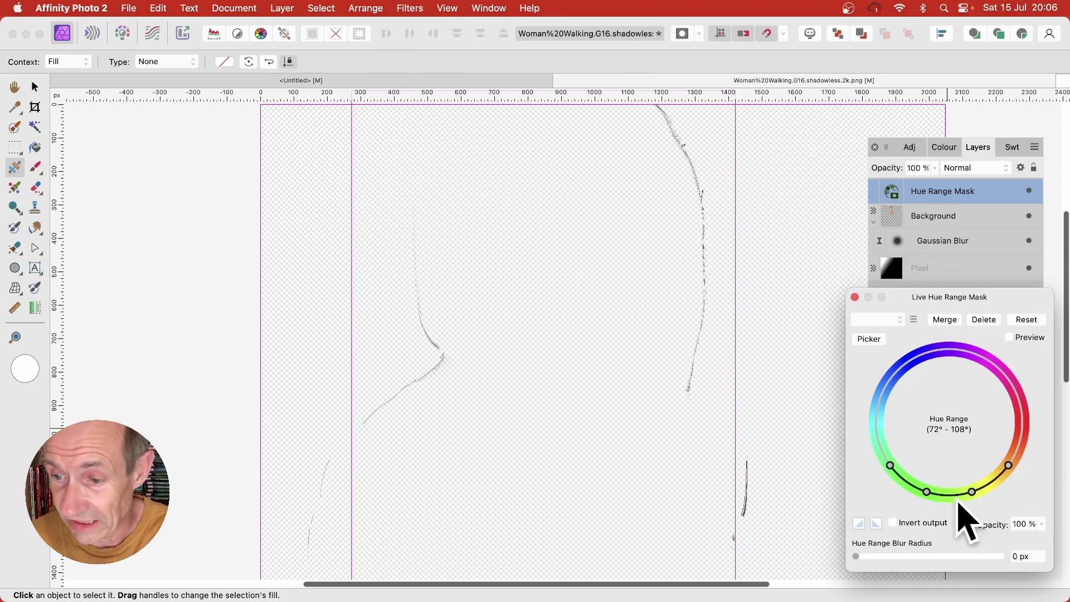
Set the hue range to 352°–28°, blur it 7.1 px, and reshape the falloff curve.
{"action": "left_click_drag", "start_coordinate": [957, 496], "coordinate": [1027, 434]}
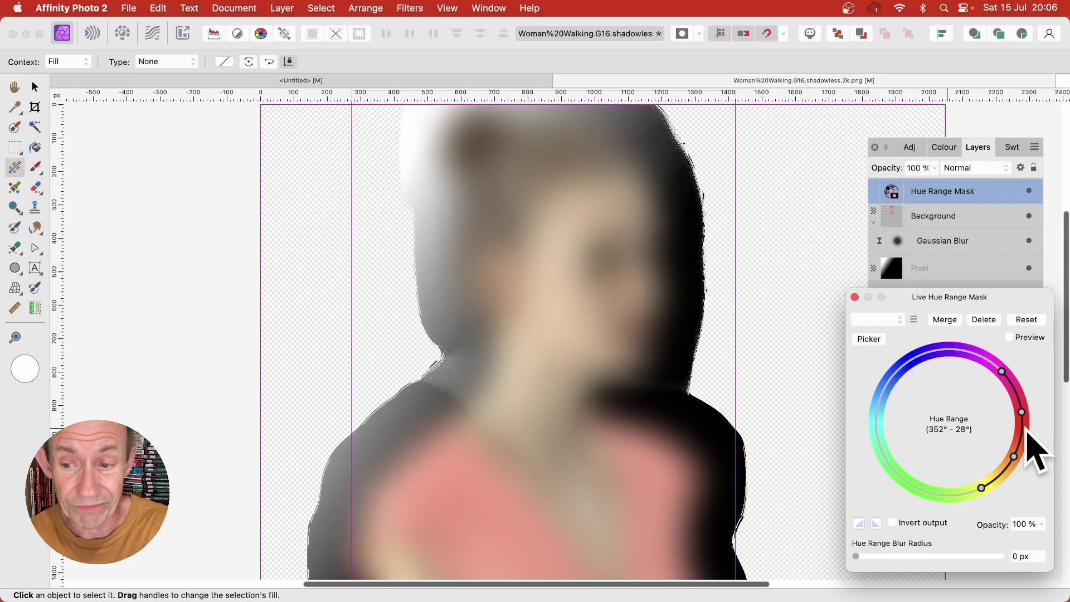
{"action": "left_click_drag", "start_coordinate": [856, 557], "coordinate": [910, 558]}
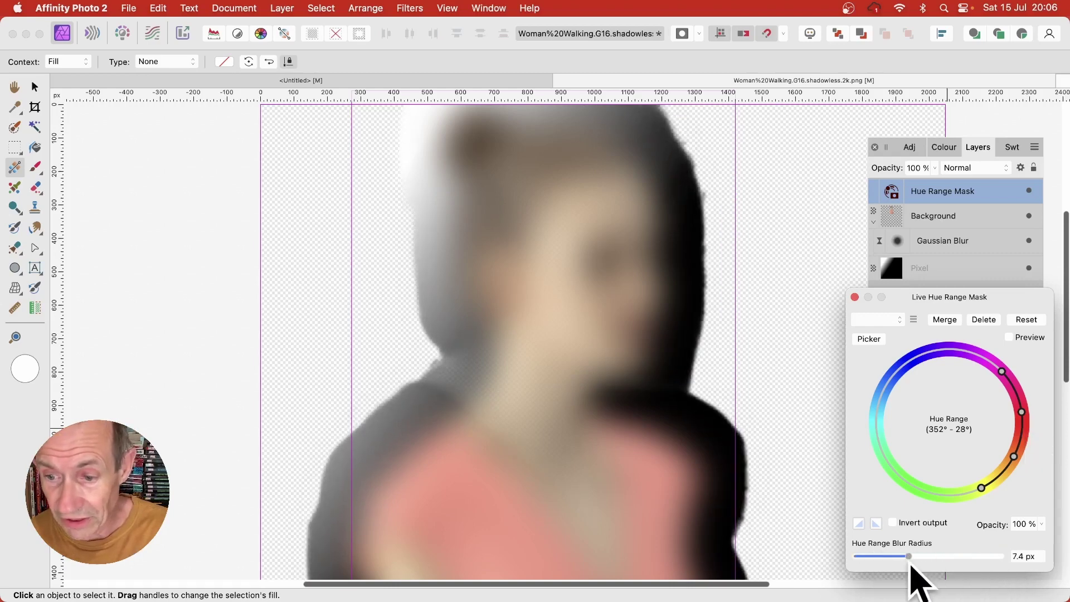
{"action": "left_click", "coordinate": [859, 523]}
{"action": "left_click_drag", "start_coordinate": [887, 427], "coordinate": [891, 385]}
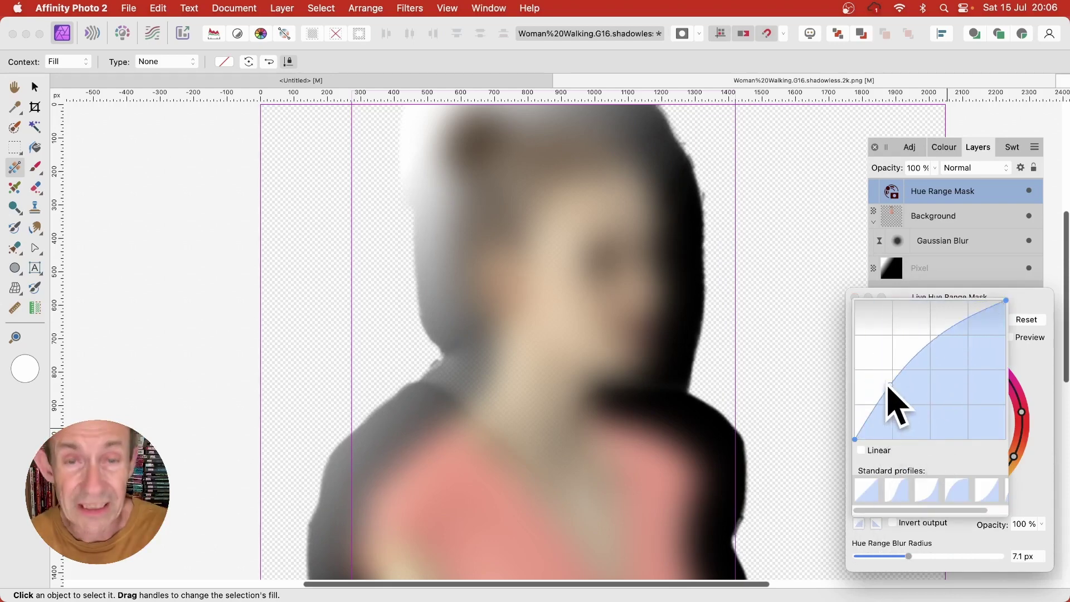
{"action": "left_click_drag", "start_coordinate": [948, 347], "coordinate": [938, 312]}
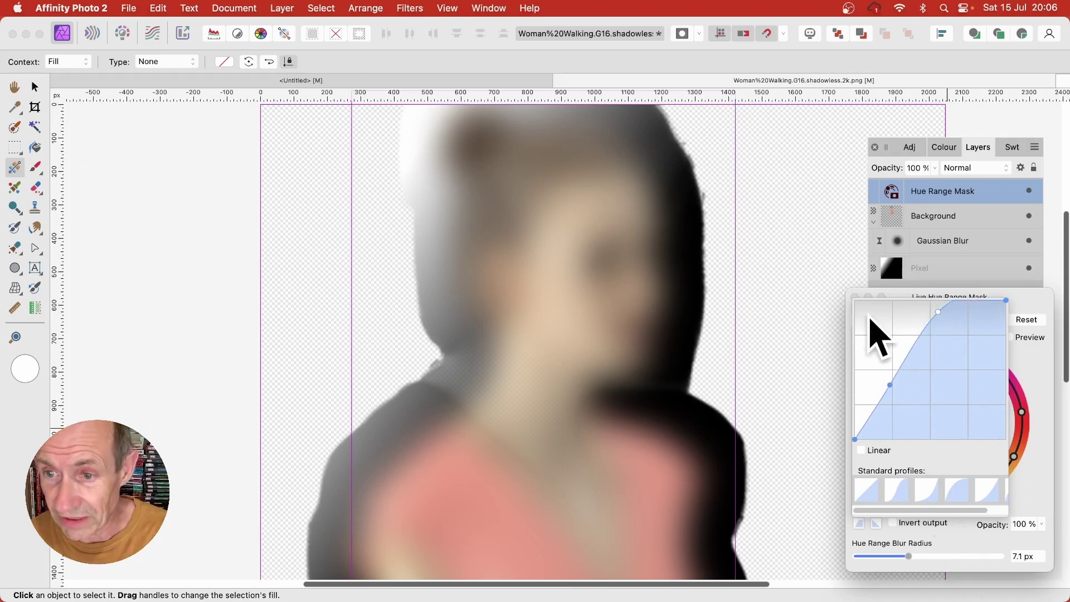
Invert the falloff into a steep descending curve and nest the mask inside Background.
{"action": "left_click", "coordinate": [876, 523]}
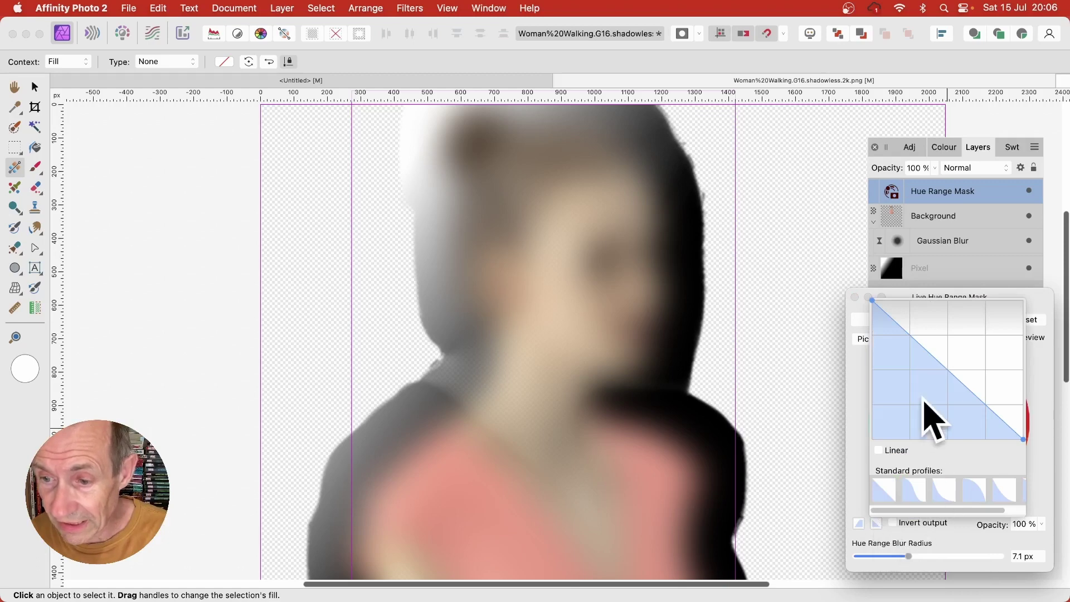
{"action": "left_click_drag", "start_coordinate": [939, 366], "coordinate": [882, 416]}
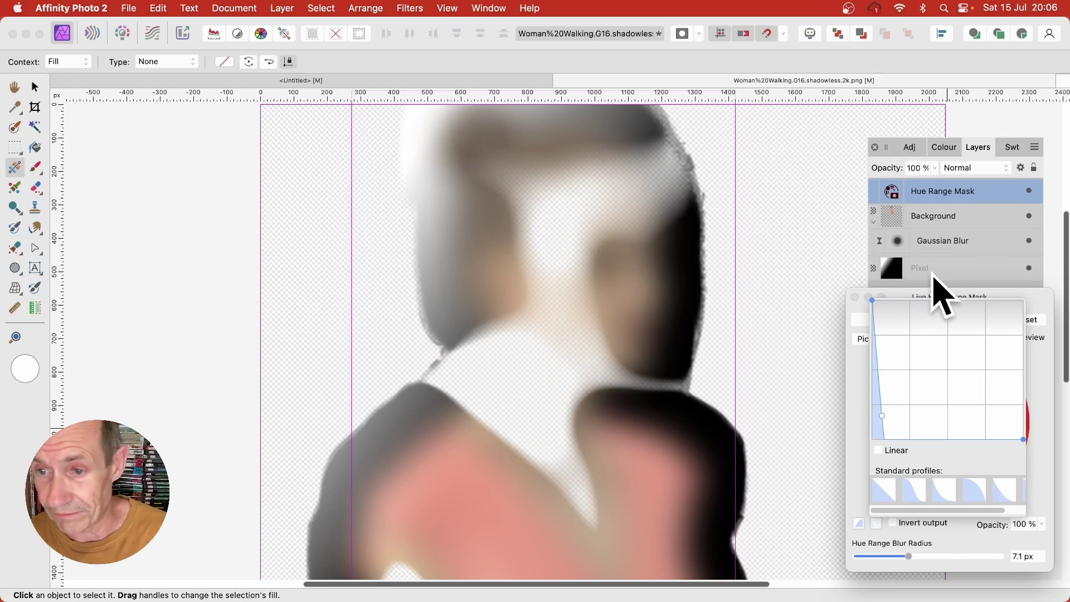
{"action": "left_click", "coordinate": [846, 391]}
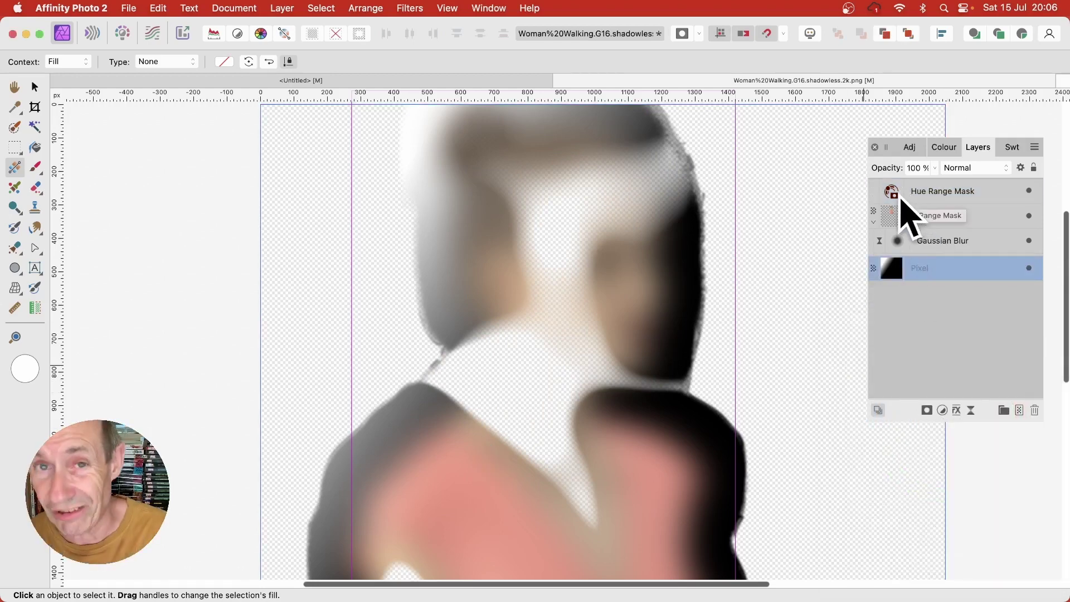
{"action": "left_click_drag", "start_coordinate": [903, 196], "coordinate": [961, 218]}
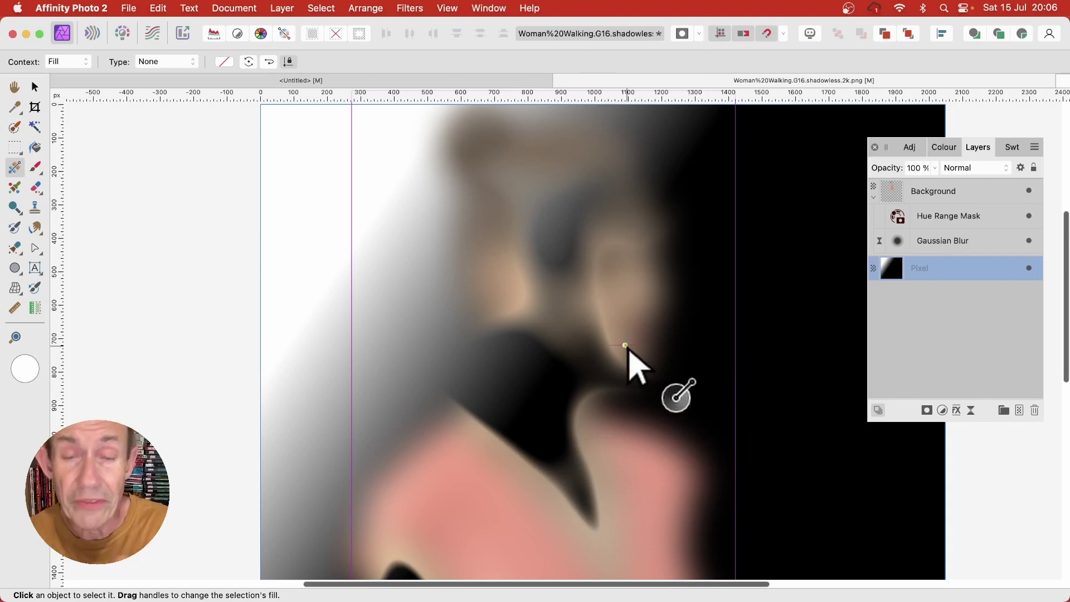
Set the Hue Range Mask to 351°–28° and raise its blur radius to 100 px.
{"action": "double_click", "coordinate": [899, 217]}
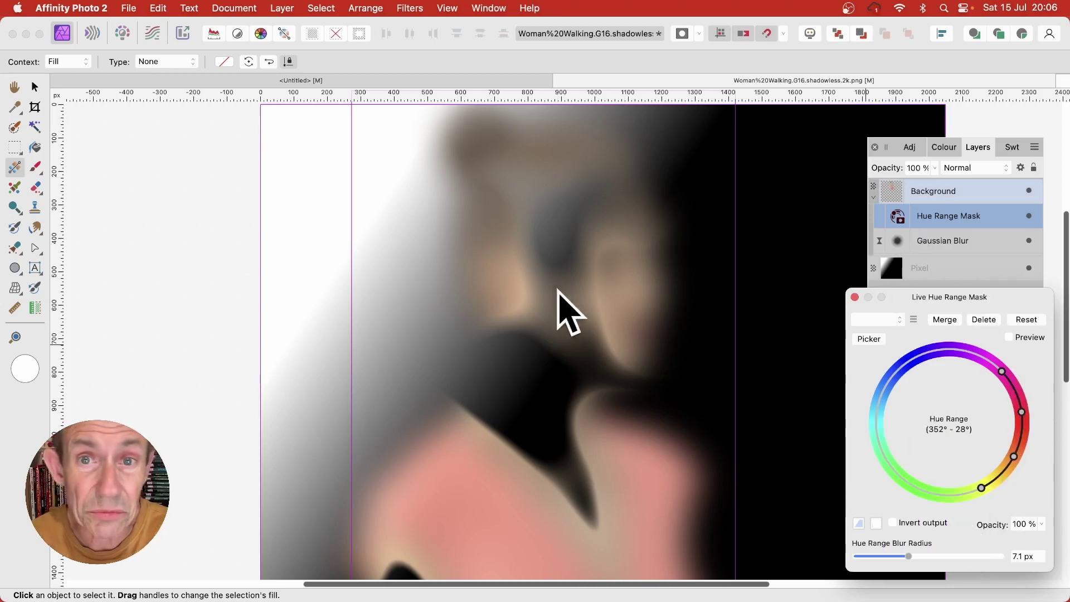
{"action": "left_click_drag", "start_coordinate": [1020, 398], "coordinate": [1023, 440]}
{"action": "left_click_drag", "start_coordinate": [909, 556], "coordinate": [1031, 563]}
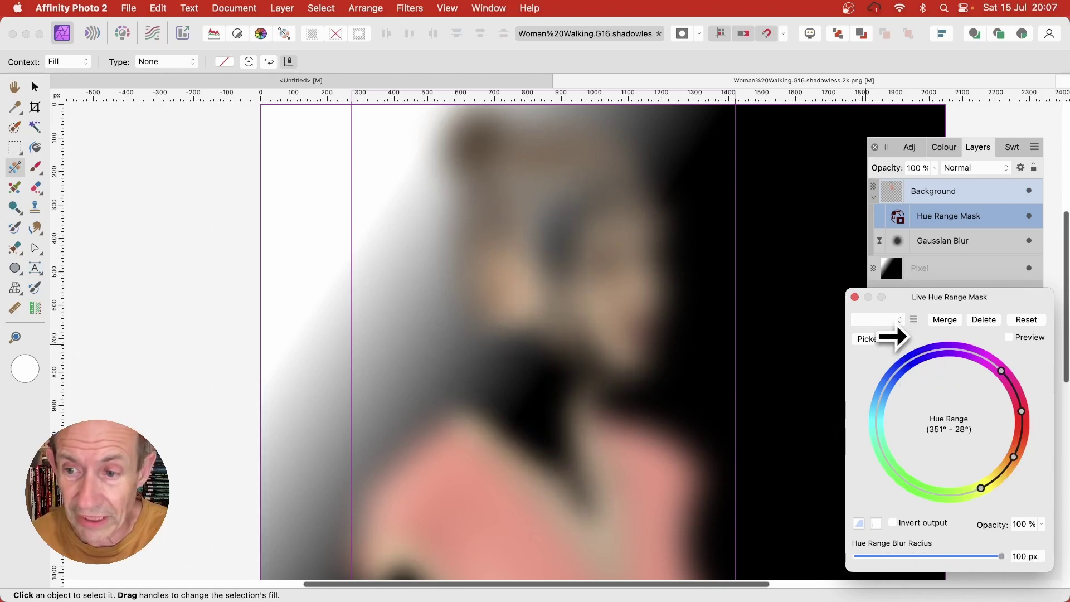
Test mask presets and the hue picker, then nest the Hue Range Mask under the Gaussian Blur.
{"action": "left_click", "coordinate": [914, 320]}
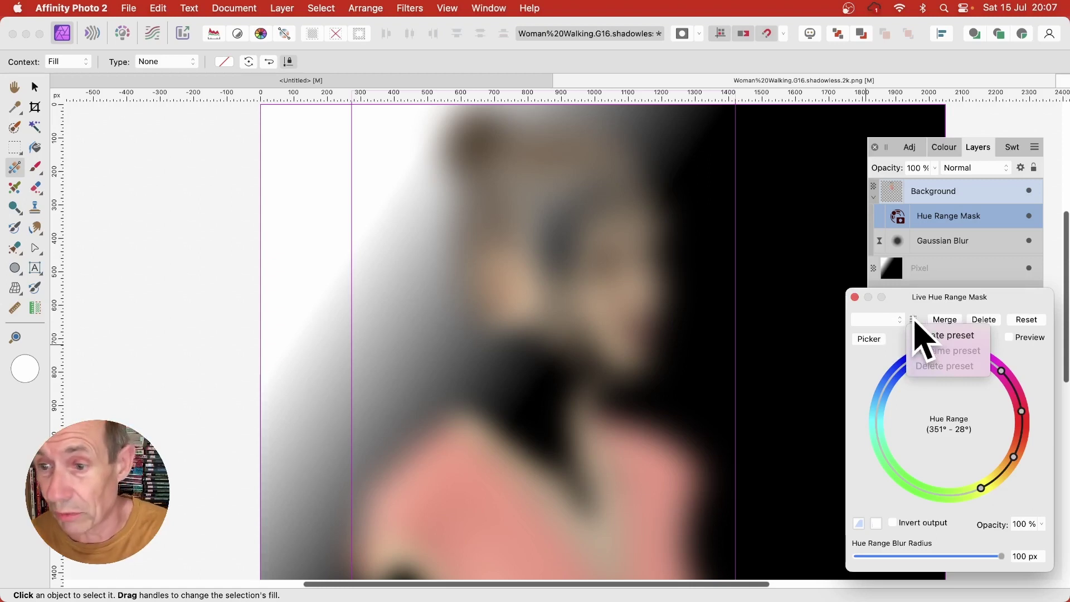
{"action": "left_click", "coordinate": [882, 382]}
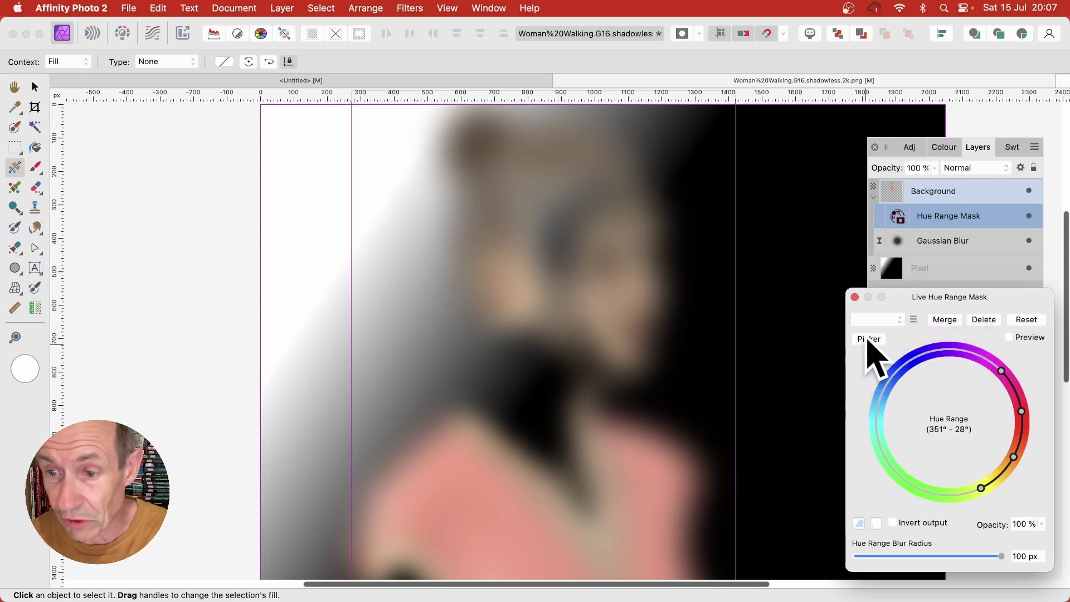
{"action": "left_click", "coordinate": [868, 340]}
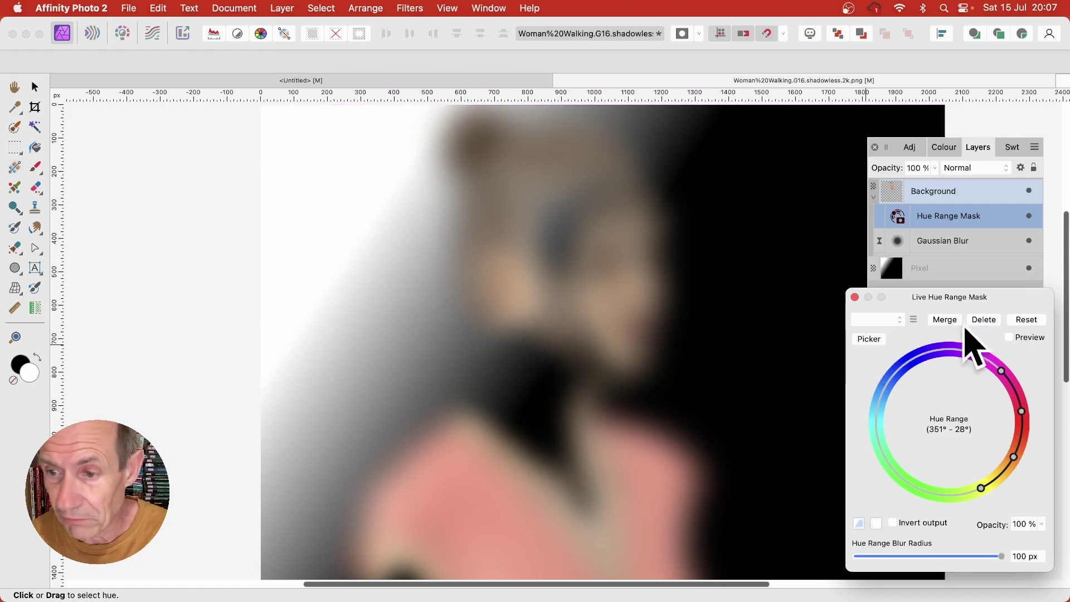
{"action": "left_click_drag", "start_coordinate": [1002, 371], "coordinate": [984, 357]}
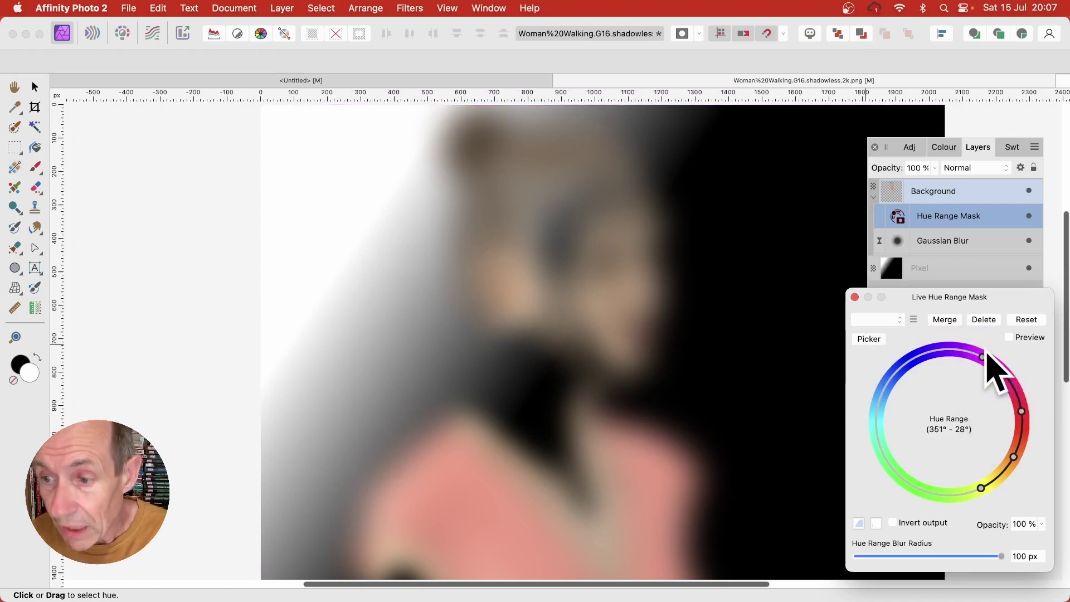
{"action": "left_click", "coordinate": [855, 297]}
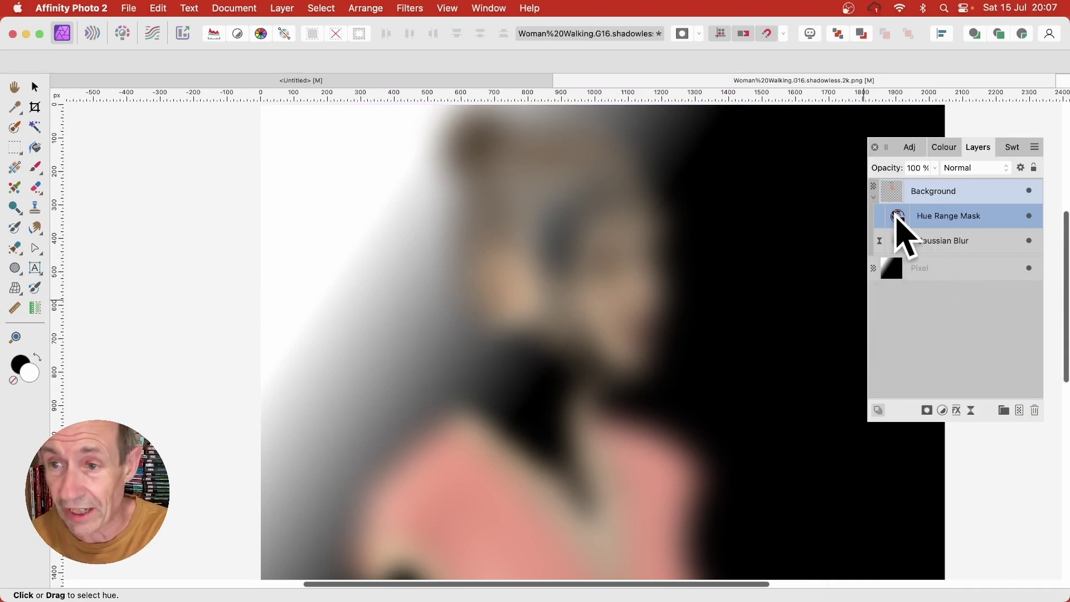
{"action": "left_click_drag", "start_coordinate": [900, 220], "coordinate": [903, 250]}
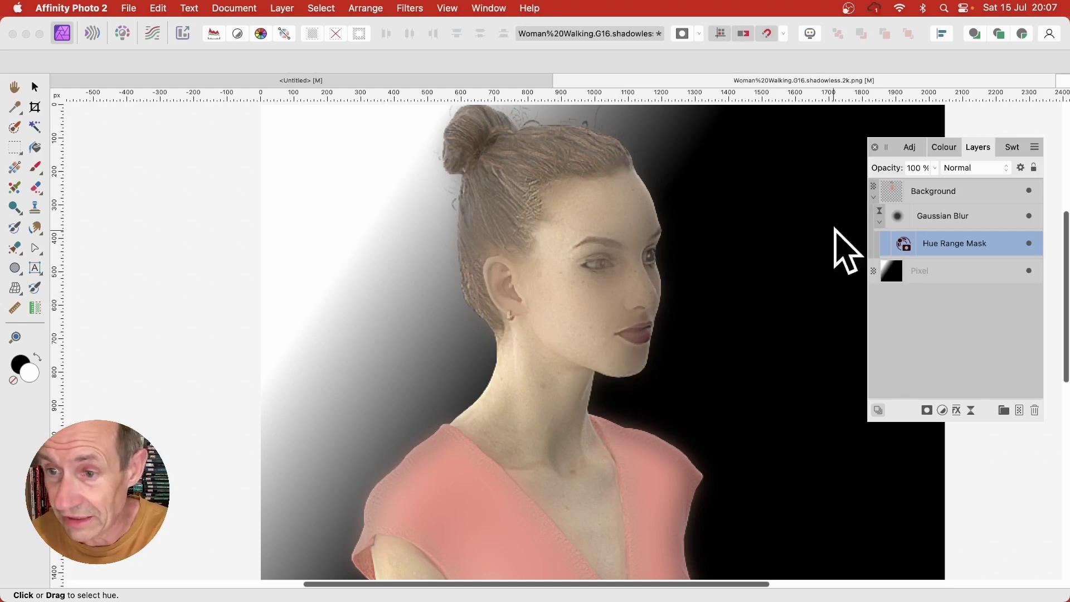
Widen the nested Hue Range Mask to 327°–35°, then settle its range at 325°–34°.
{"action": "double_click", "coordinate": [903, 245]}
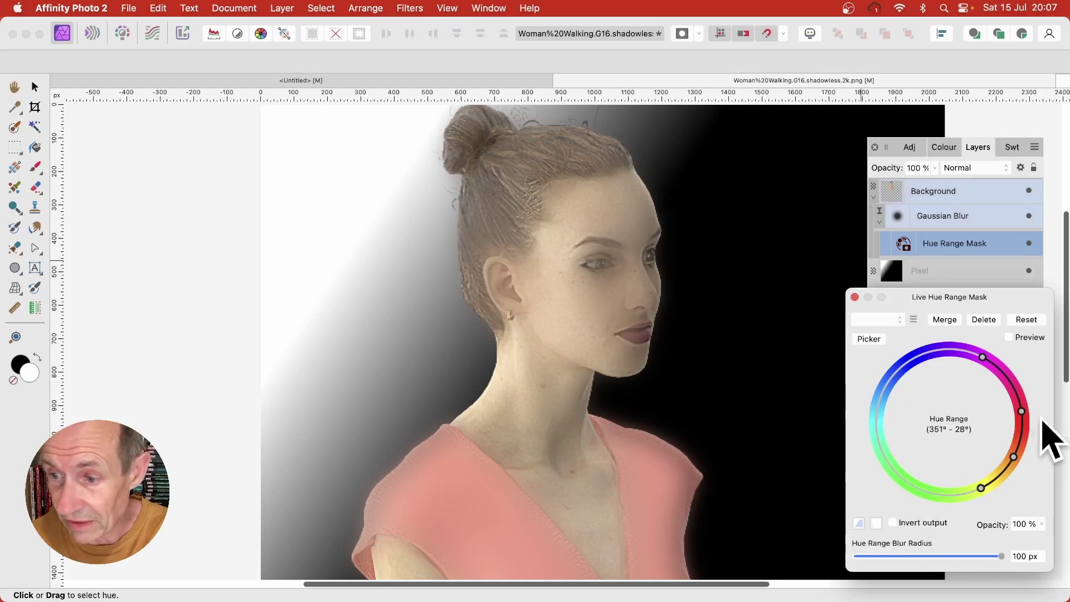
{"action": "left_click_drag", "start_coordinate": [1028, 424], "coordinate": [906, 499]}
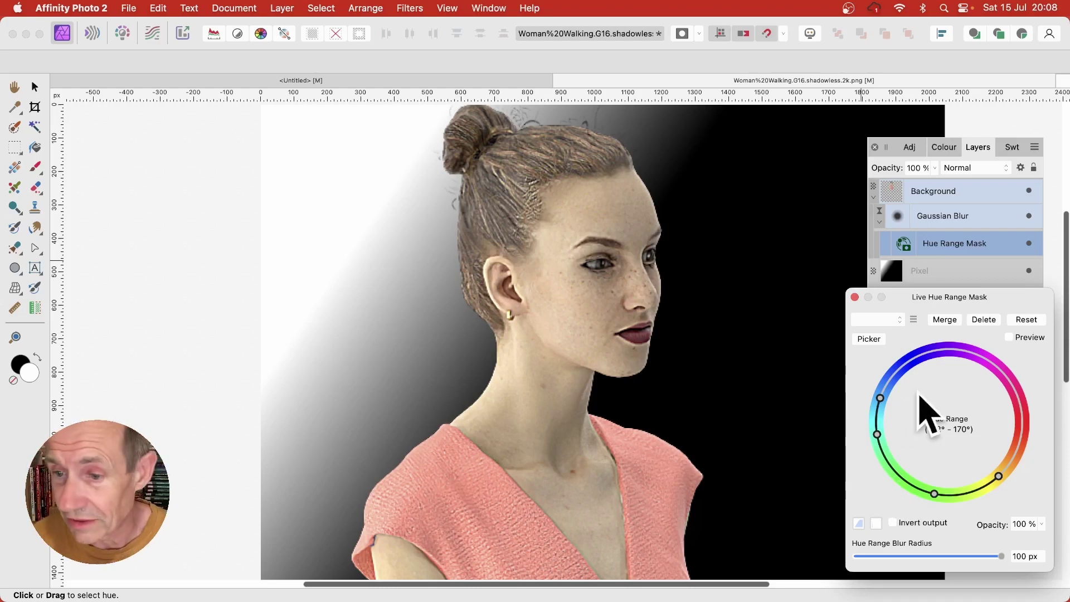
{"action": "left_click_drag", "start_coordinate": [920, 486], "coordinate": [1027, 423]}
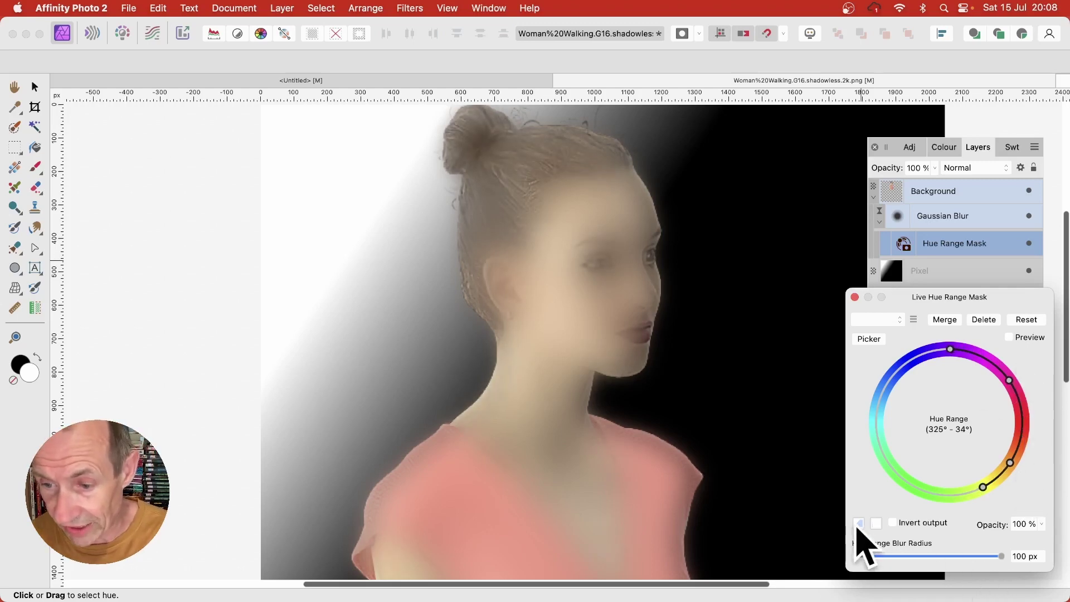
Try exponential and quarter-circle falloff profiles, and test mask inversion before turning it off.
{"action": "left_click", "coordinate": [875, 524]}
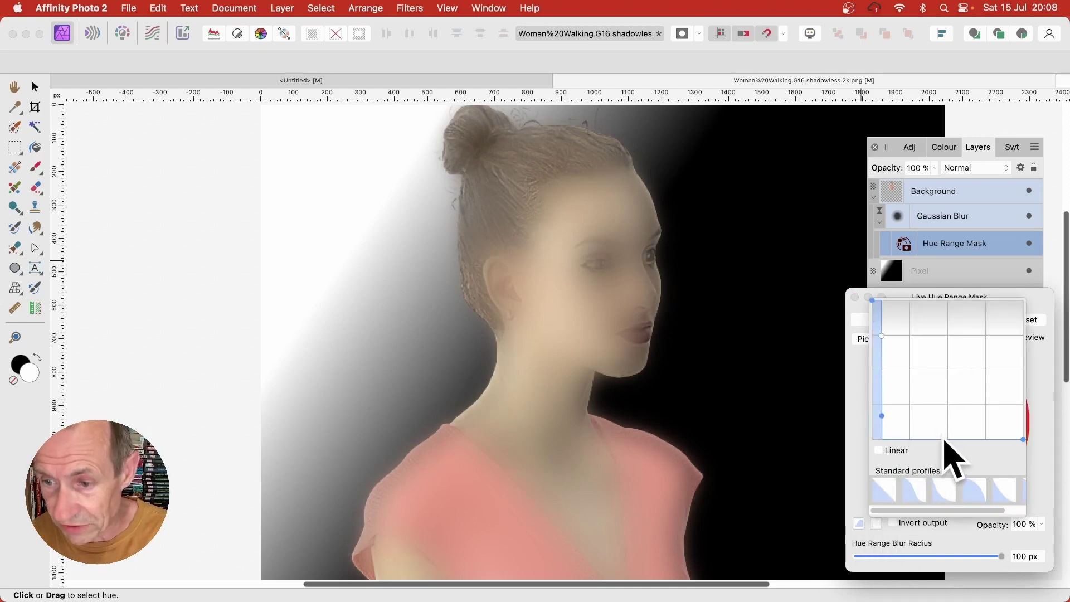
{"action": "left_click", "coordinate": [945, 492]}
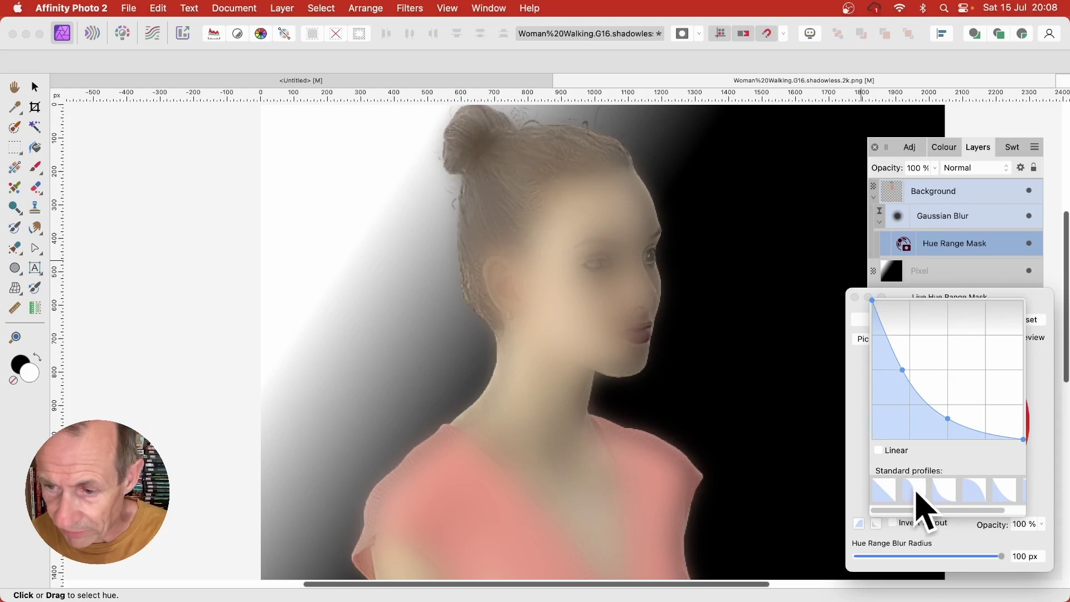
{"action": "left_click", "coordinate": [916, 491]}
{"action": "left_click", "coordinate": [980, 491]}
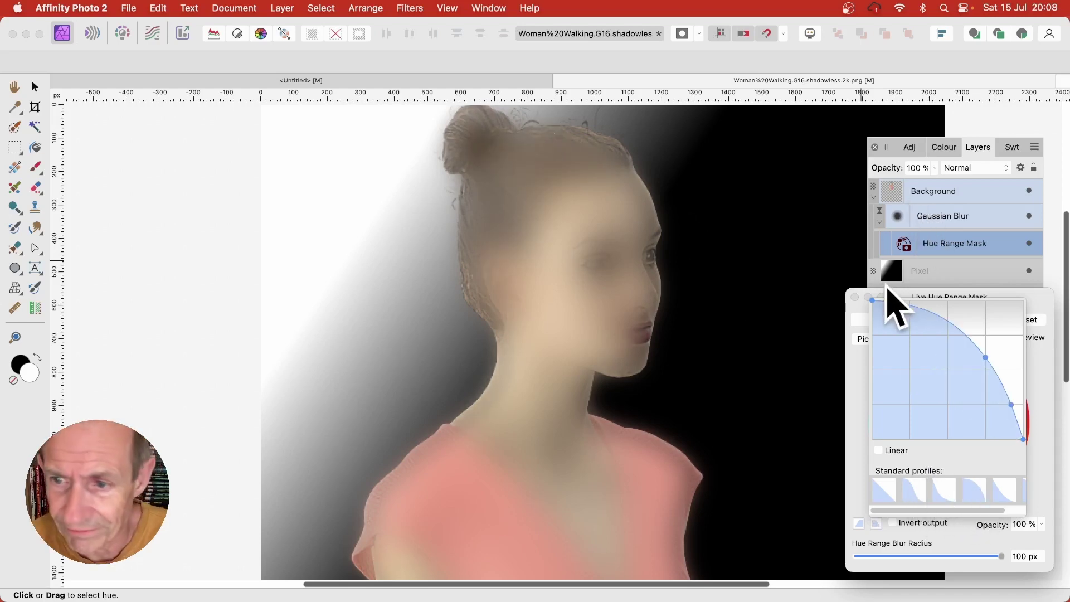
{"action": "left_click", "coordinate": [855, 399]}
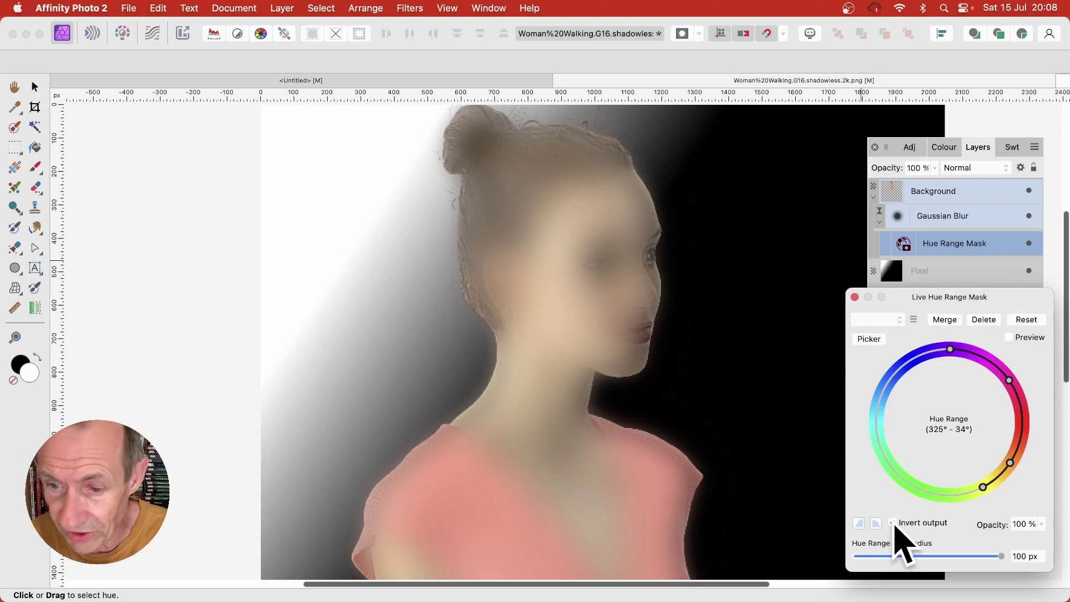
{"action": "left_click", "coordinate": [893, 524]}
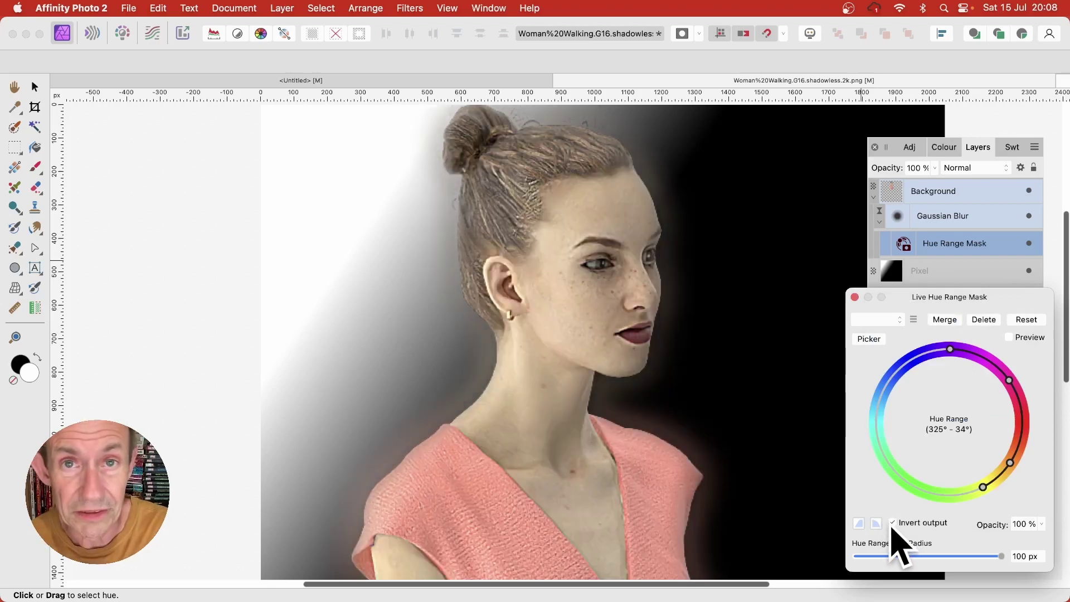
{"action": "left_click", "coordinate": [894, 524]}
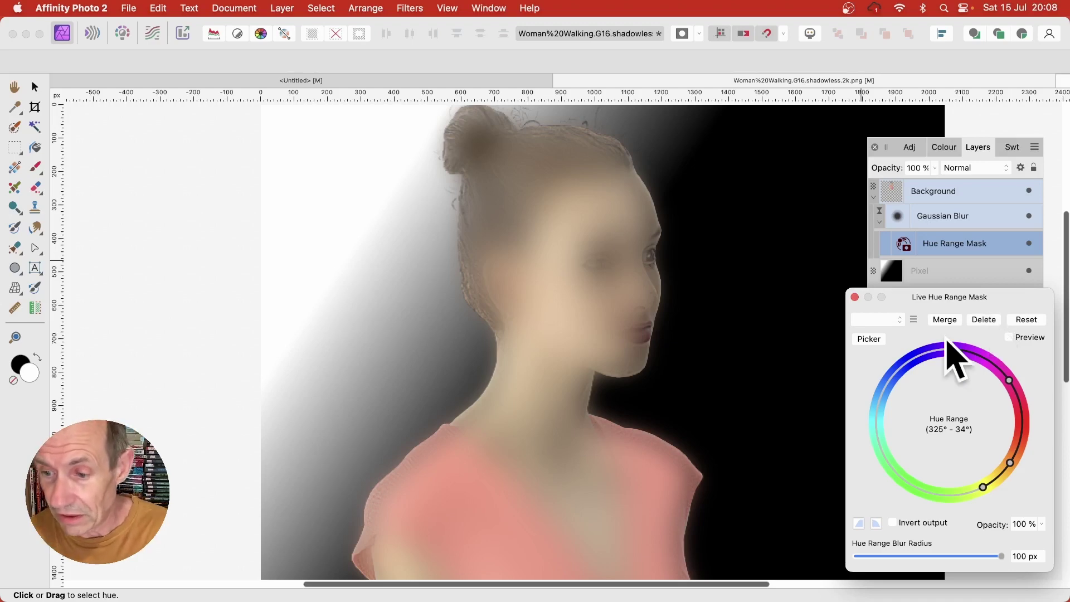
Test a sharper mask blur, restore it to 100 px, and close the settings.
{"action": "mouse_move", "coordinate": [1002, 556]}
{"action": "left_mouse_down"}
{"action": "mouse_move", "coordinate": [814, 554]}
{"action": "mouse_move", "coordinate": [975, 552]}
{"action": "mouse_move", "coordinate": [853, 559]}
{"action": "mouse_move", "coordinate": [1023, 580]}
{"action": "mouse_move", "coordinate": [944, 583]}
{"action": "mouse_move", "coordinate": [991, 569]}
{"action": "left_mouse_up"}
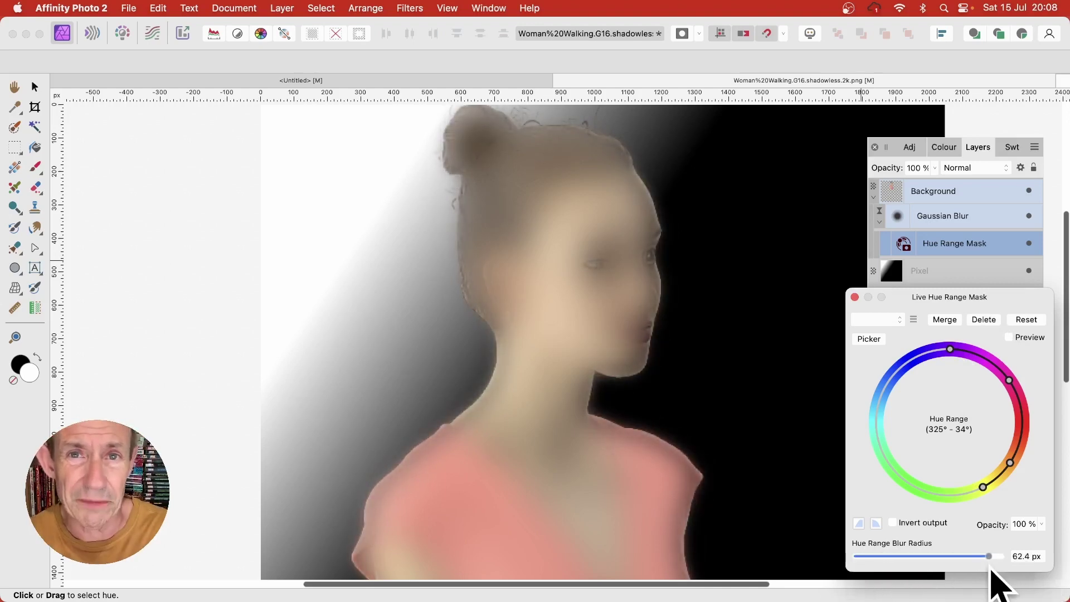
{"action": "left_click_drag", "start_coordinate": [992, 570], "coordinate": [1048, 577]}
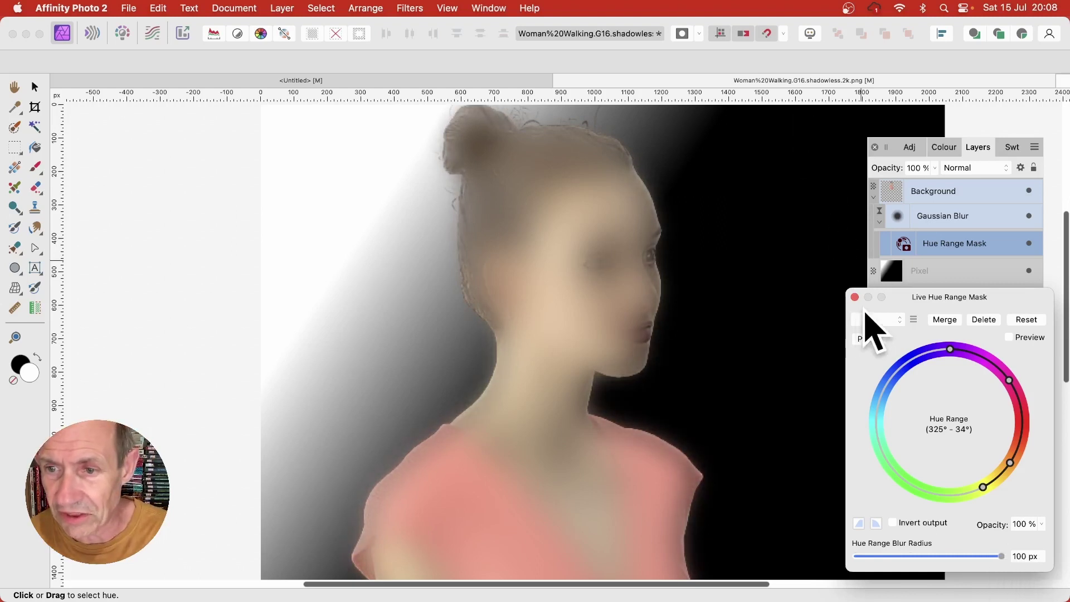
{"action": "left_click", "coordinate": [855, 296]}
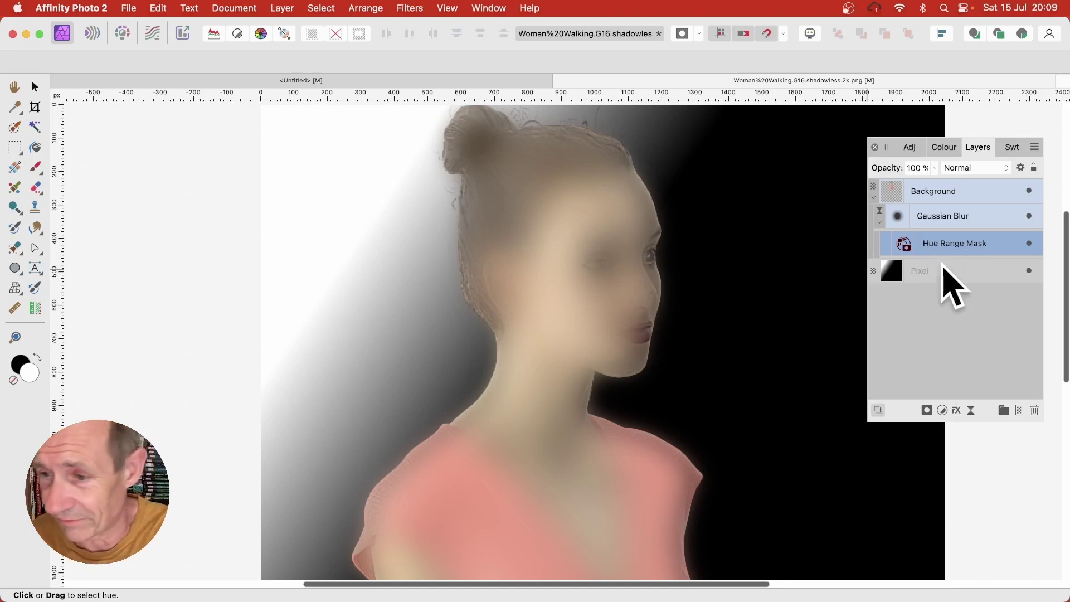
Delete the Hue Range Mask and add a Band-pass live mask layer.
{"action": "left_click", "coordinate": [1035, 412]}
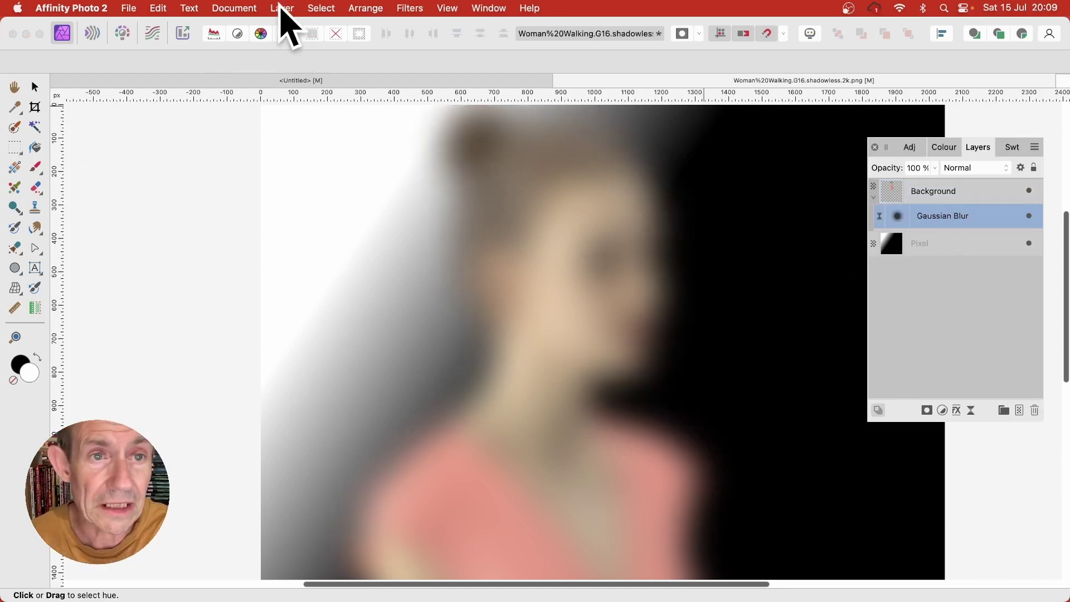
{"action": "left_click", "coordinate": [282, 7]}
{"action": "mouse_move", "coordinate": [304, 275]}
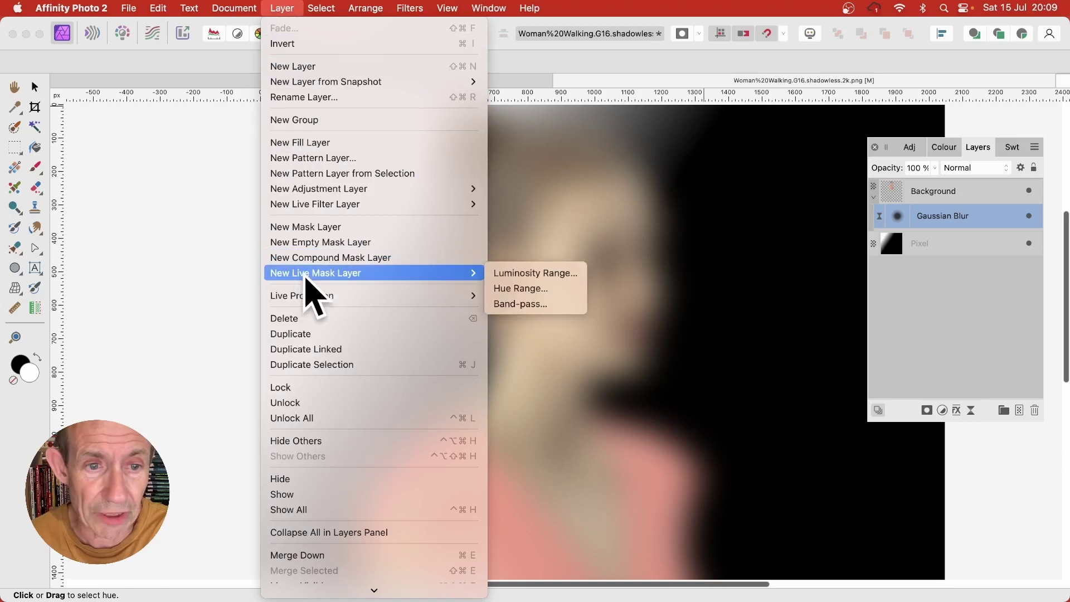
{"action": "left_click", "coordinate": [545, 304]}
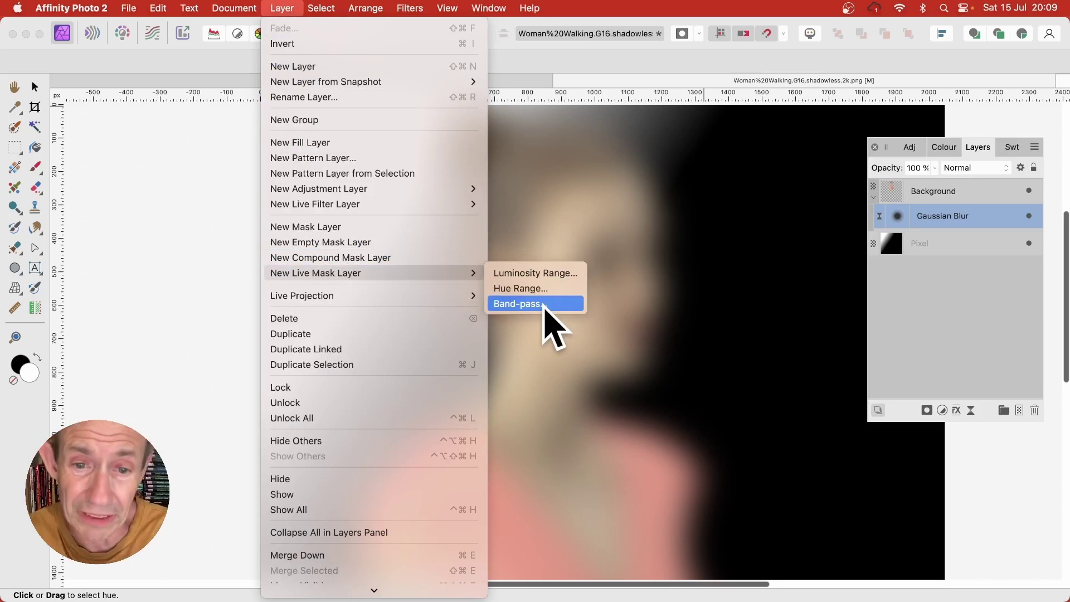
{"action": "left_click", "coordinate": [547, 305]}
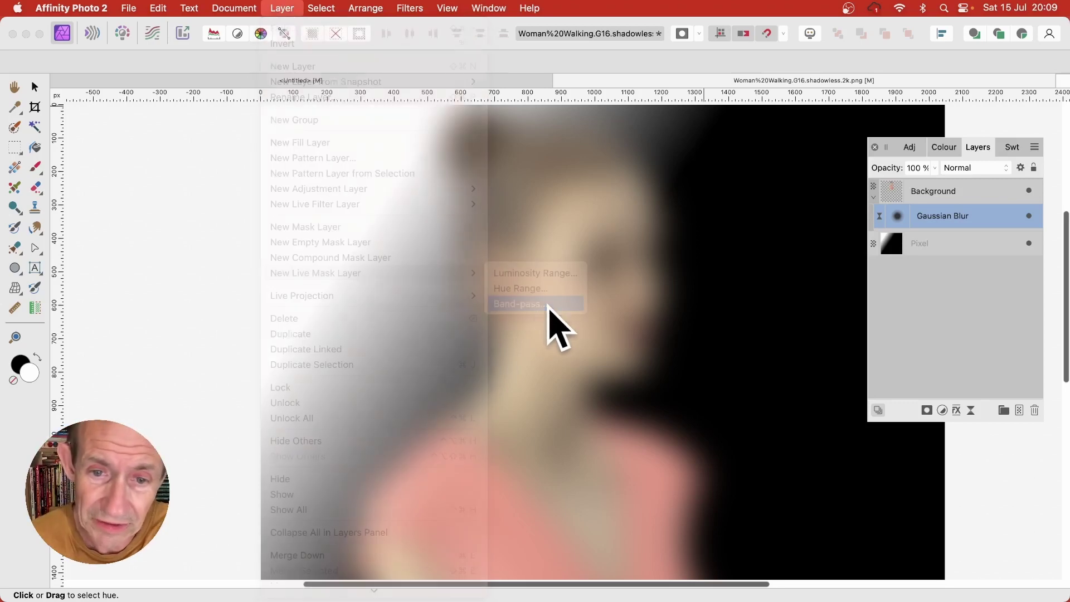
Set the band-pass bands to 17–71.3 px with 100 px blur, and nest it in Gaussian Blur.
{"action": "left_click_drag", "start_coordinate": [948, 251], "coordinate": [658, 139]}
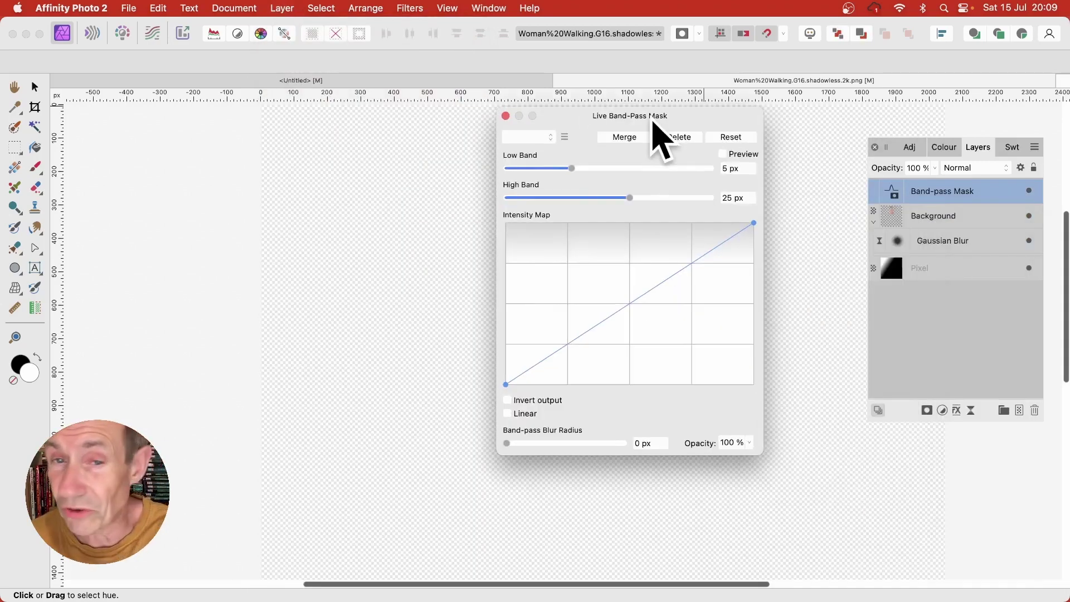
{"action": "mouse_move", "coordinate": [630, 304]}
{"action": "left_mouse_down"}
{"action": "mouse_move", "coordinate": [629, 282]}
{"action": "mouse_move", "coordinate": [647, 313]}
{"action": "mouse_move", "coordinate": [650, 363]}
{"action": "mouse_move", "coordinate": [593, 258]}
{"action": "mouse_move", "coordinate": [611, 313]}
{"action": "left_mouse_up"}
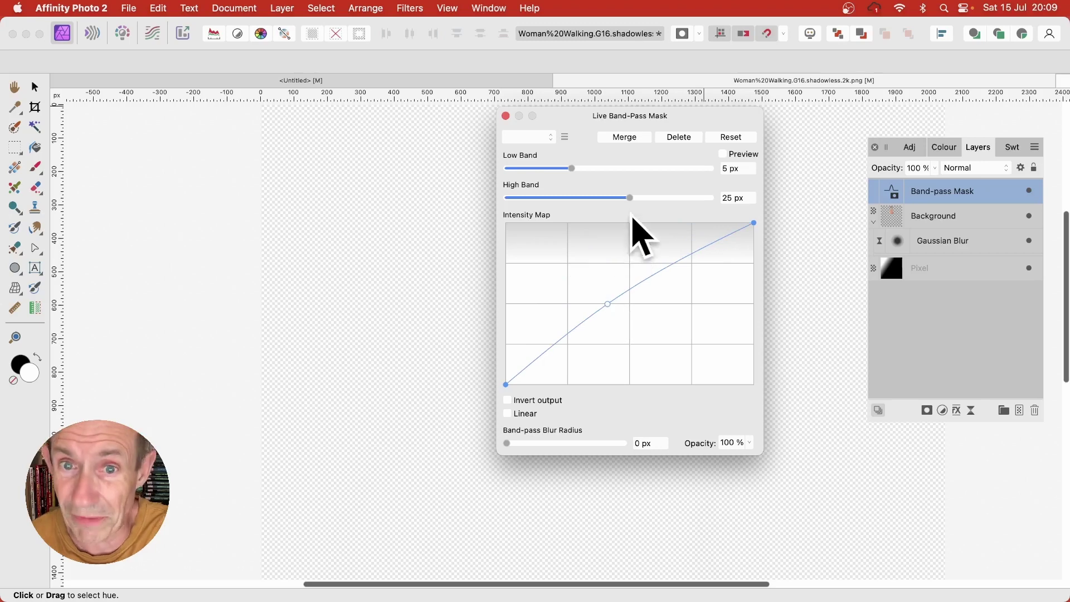
{"action": "left_click_drag", "start_coordinate": [628, 197], "coordinate": [698, 198]}
{"action": "mouse_move", "coordinate": [595, 168]}
{"action": "left_mouse_down"}
{"action": "mouse_move", "coordinate": [693, 172]}
{"action": "mouse_move", "coordinate": [611, 169]}
{"action": "left_mouse_up"}
{"action": "left_click_drag", "start_coordinate": [523, 445], "coordinate": [625, 443]}
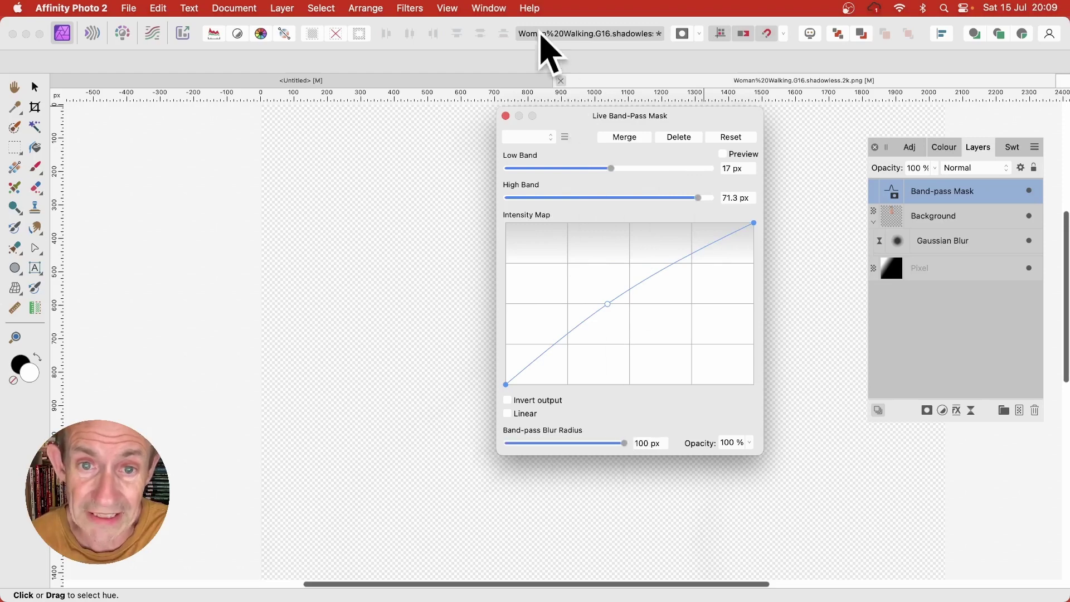
{"action": "left_click", "coordinate": [505, 116]}
{"action": "left_click_drag", "start_coordinate": [892, 188], "coordinate": [903, 245]}
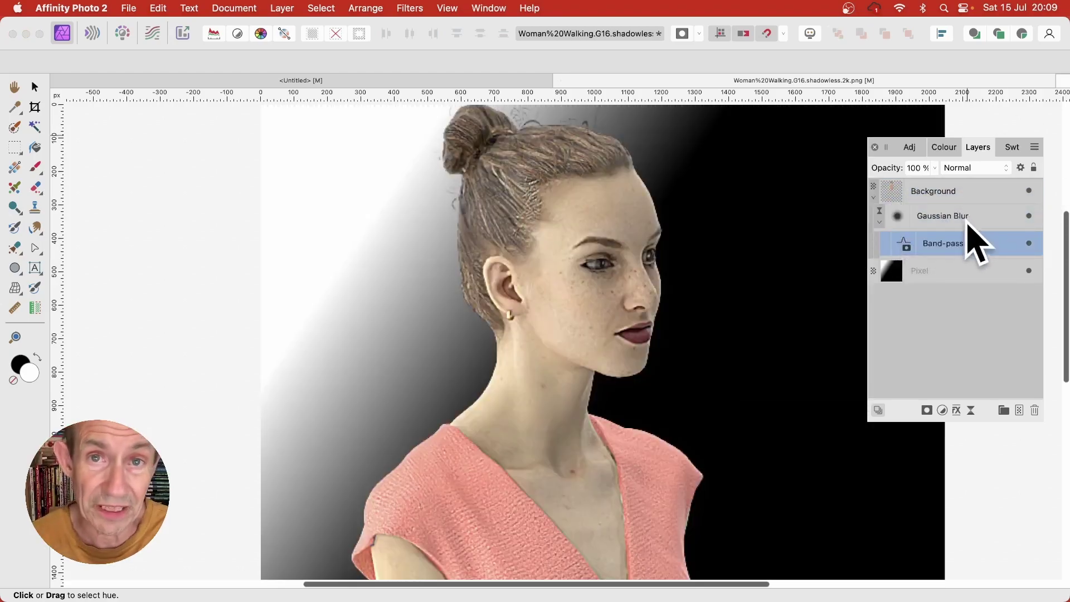
Apply the Sketch preset, then set low band 22.5 px, a rising curve and 100 px blur.
{"action": "double_click", "coordinate": [904, 244]}
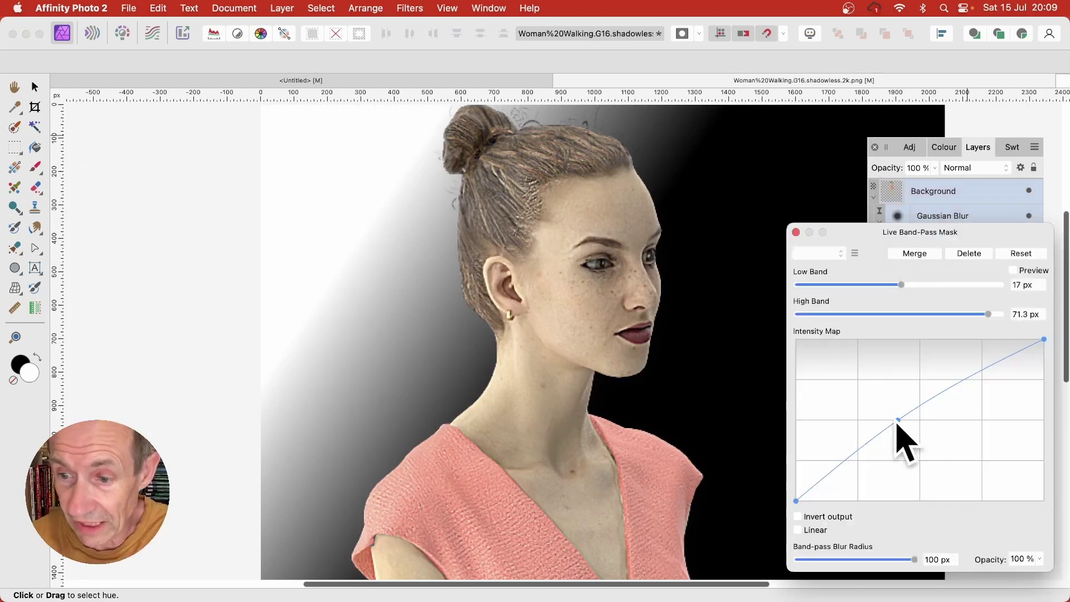
{"action": "left_click_drag", "start_coordinate": [894, 403], "coordinate": [883, 383]}
{"action": "left_click", "coordinate": [841, 255]}
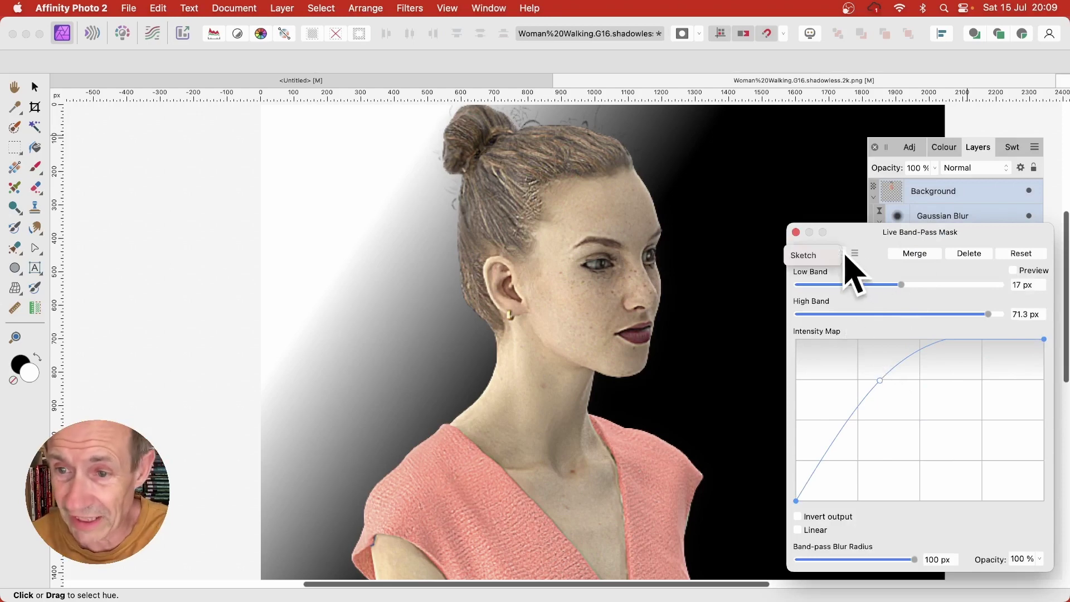
{"action": "left_click", "coordinate": [814, 256]}
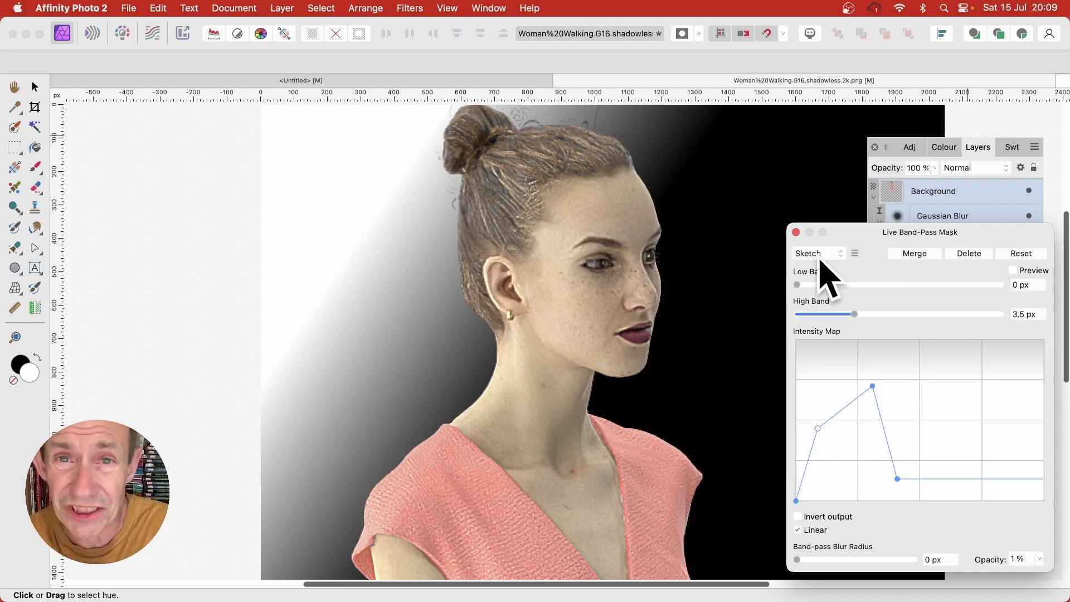
{"action": "left_click_drag", "start_coordinate": [861, 285], "coordinate": [1022, 315]}
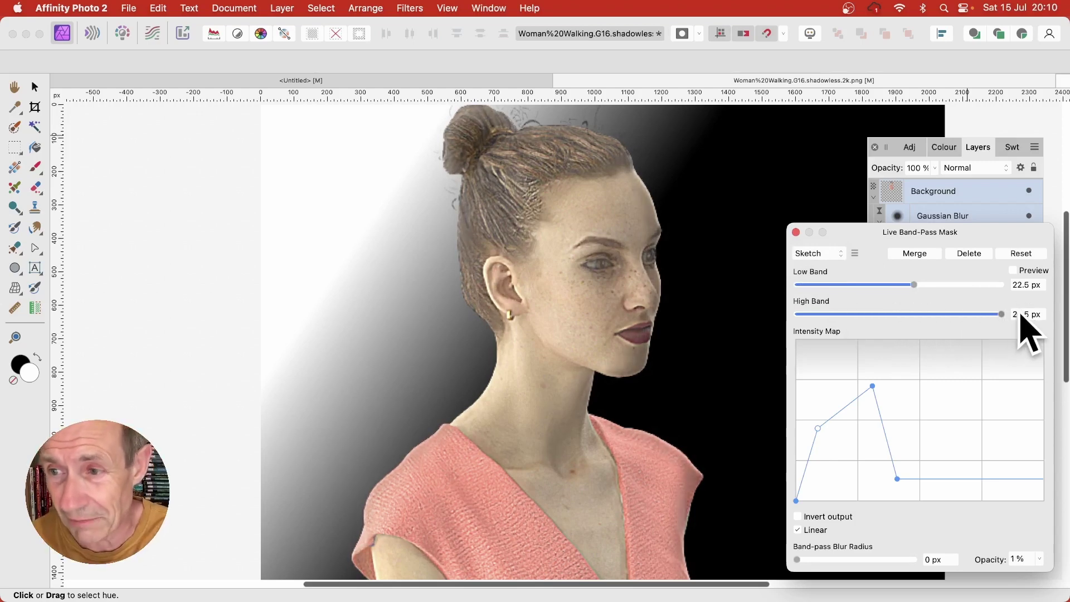
{"action": "left_click_drag", "start_coordinate": [897, 479], "coordinate": [930, 338]}
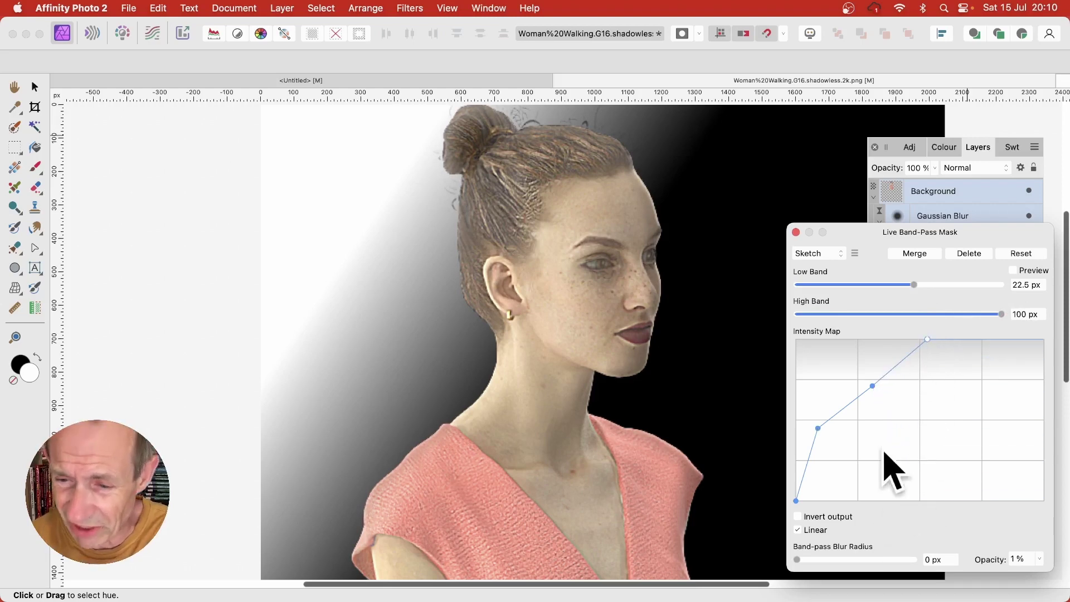
{"action": "left_click_drag", "start_coordinate": [822, 560], "coordinate": [970, 538]}
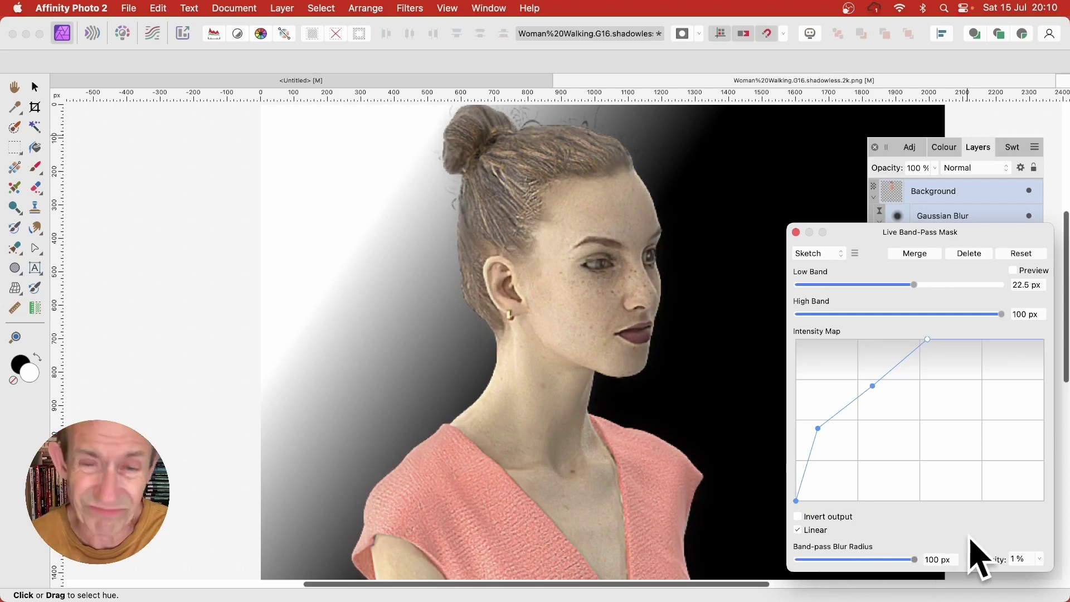
{"action": "left_click", "coordinate": [797, 232]}
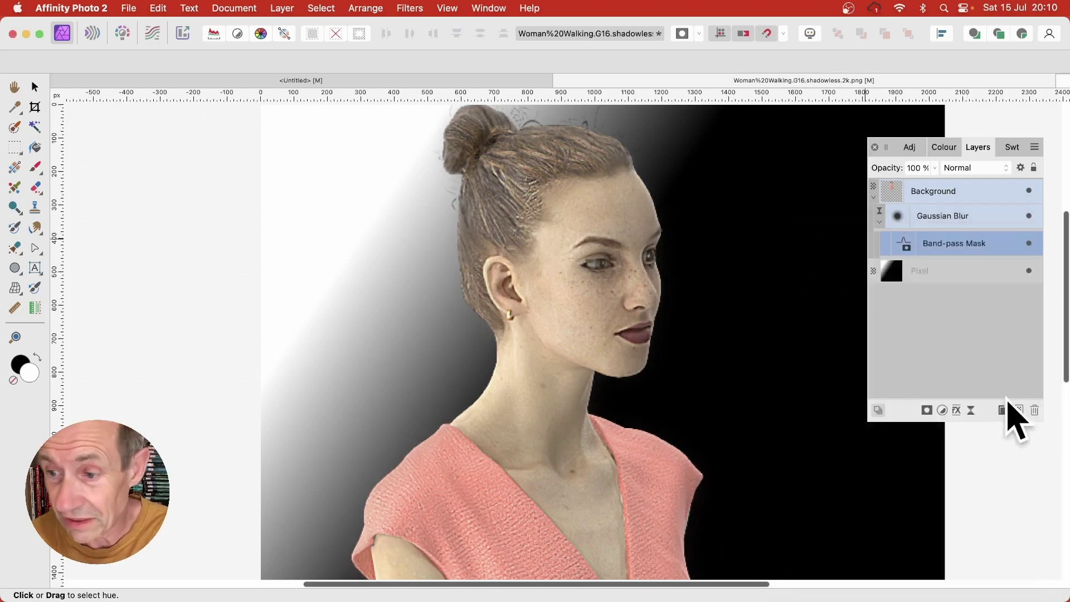
Delete the Gaussian Blur layer and add a live Twirl filter layer.
{"action": "left_click", "coordinate": [952, 219]}
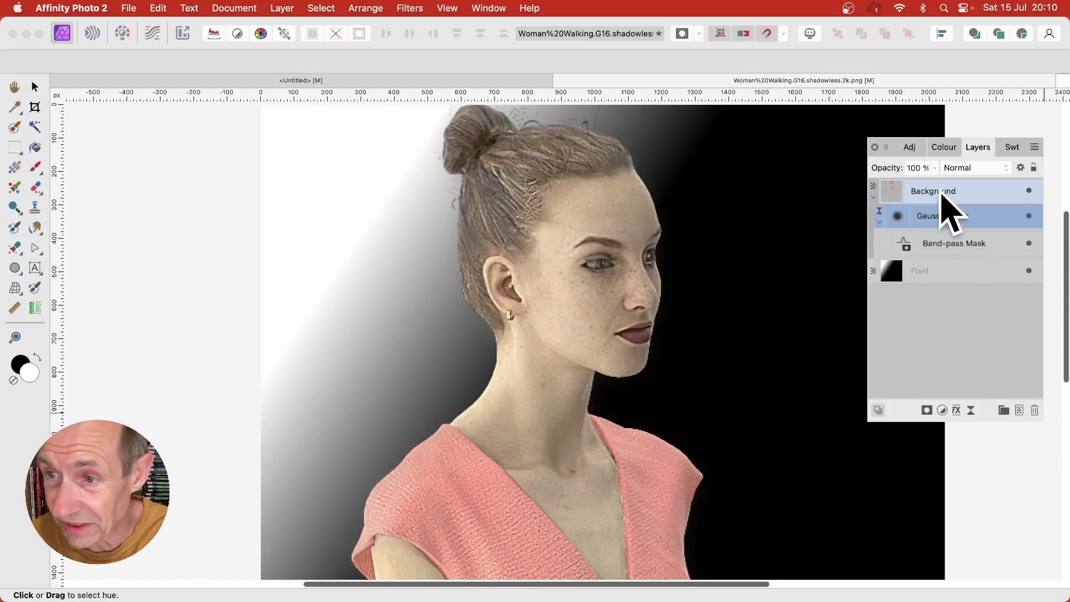
{"action": "key", "text": "Delete"}
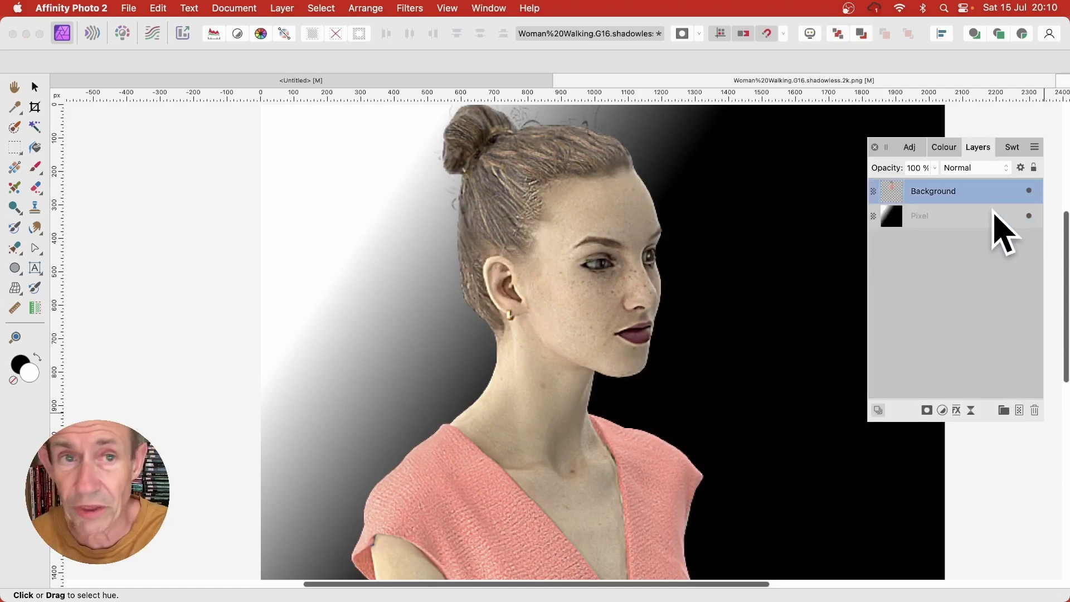
{"action": "left_click", "coordinate": [282, 8]}
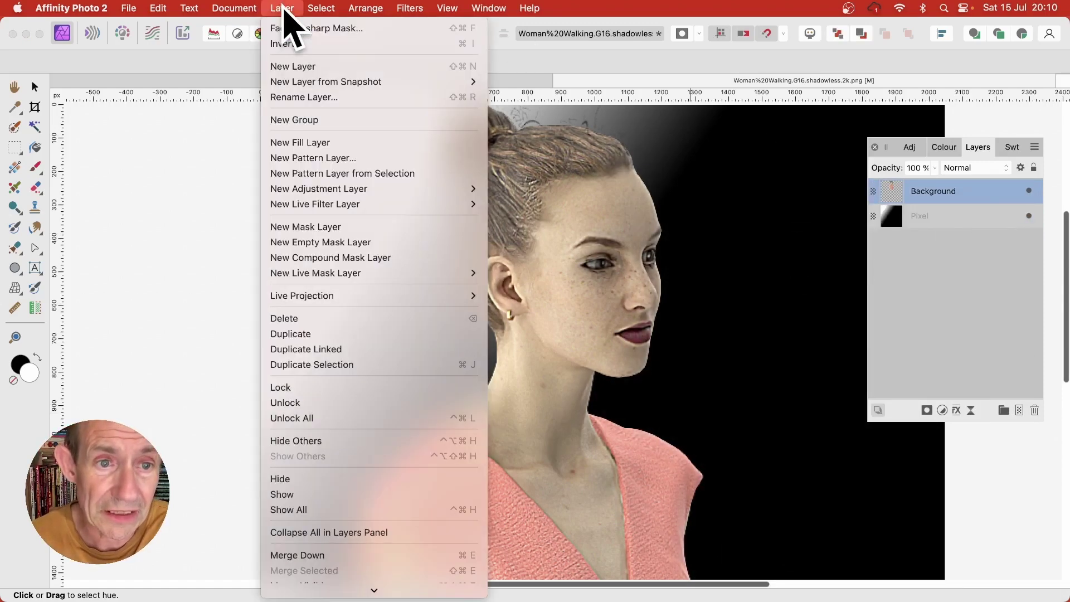
{"action": "mouse_move", "coordinate": [289, 204]}
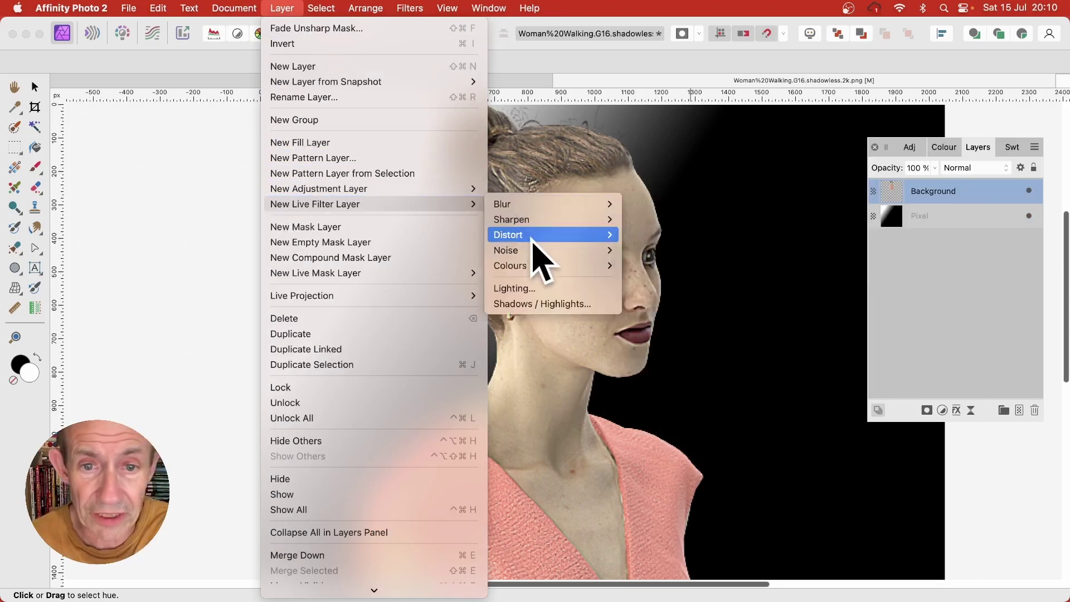
{"action": "mouse_move", "coordinate": [534, 237]}
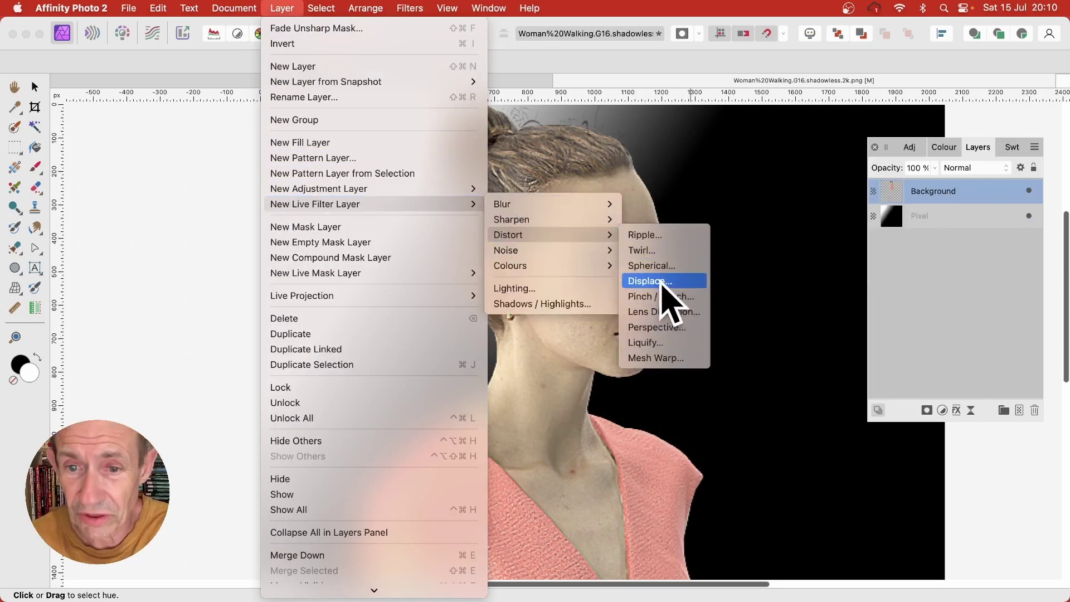
{"action": "left_click", "coordinate": [659, 251]}
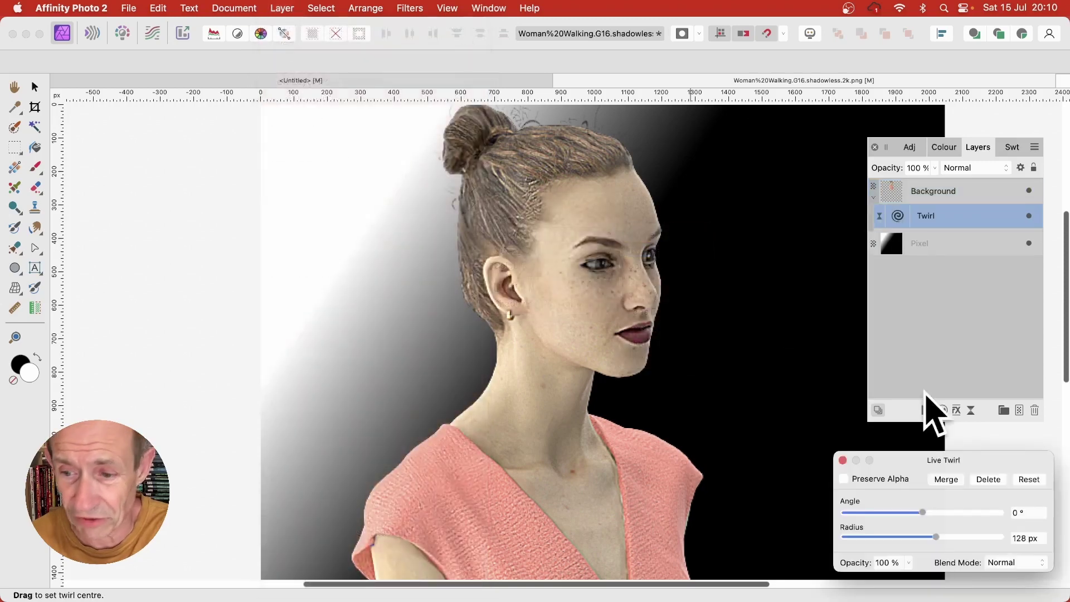
Set the Twirl to a 539.7° angle, 1024 px radius and Normal blend mode.
{"action": "left_click", "coordinate": [970, 513]}
{"action": "left_click_drag", "start_coordinate": [971, 509], "coordinate": [1010, 540]}
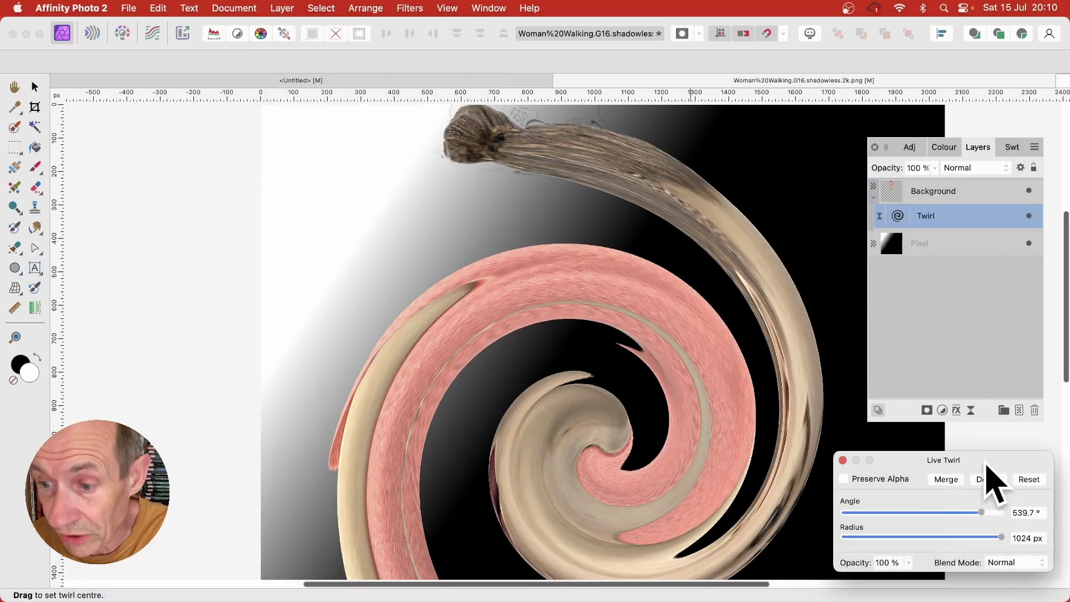
{"action": "left_click_drag", "start_coordinate": [984, 460], "coordinate": [805, 236]}
{"action": "left_click", "coordinate": [841, 338]}
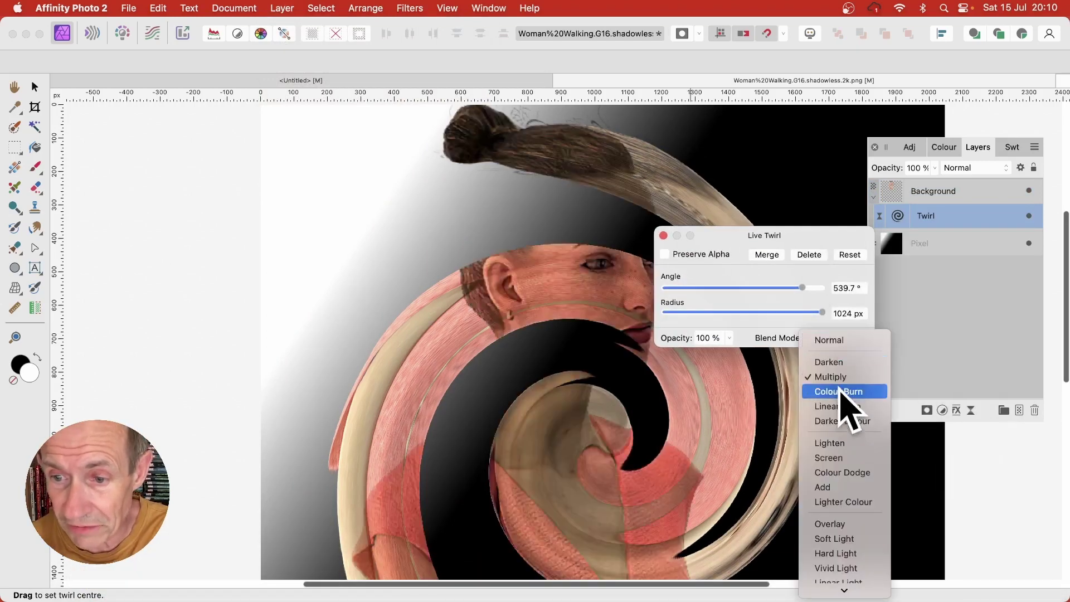
{"action": "left_click", "coordinate": [842, 340]}
{"action": "left_click", "coordinate": [664, 235]}
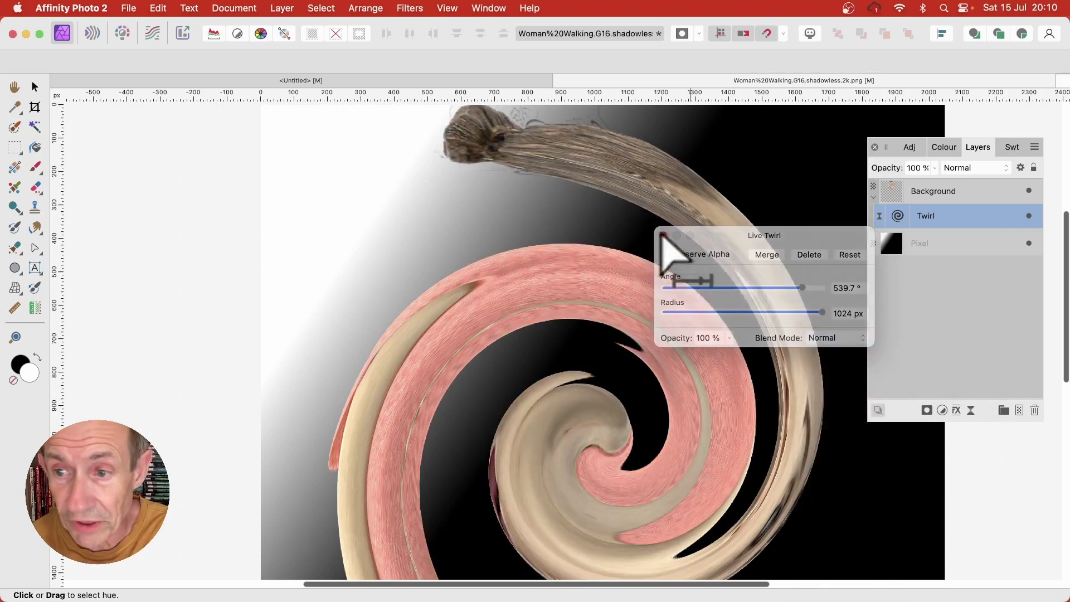
{"action": "left_click", "coordinate": [279, 8]}
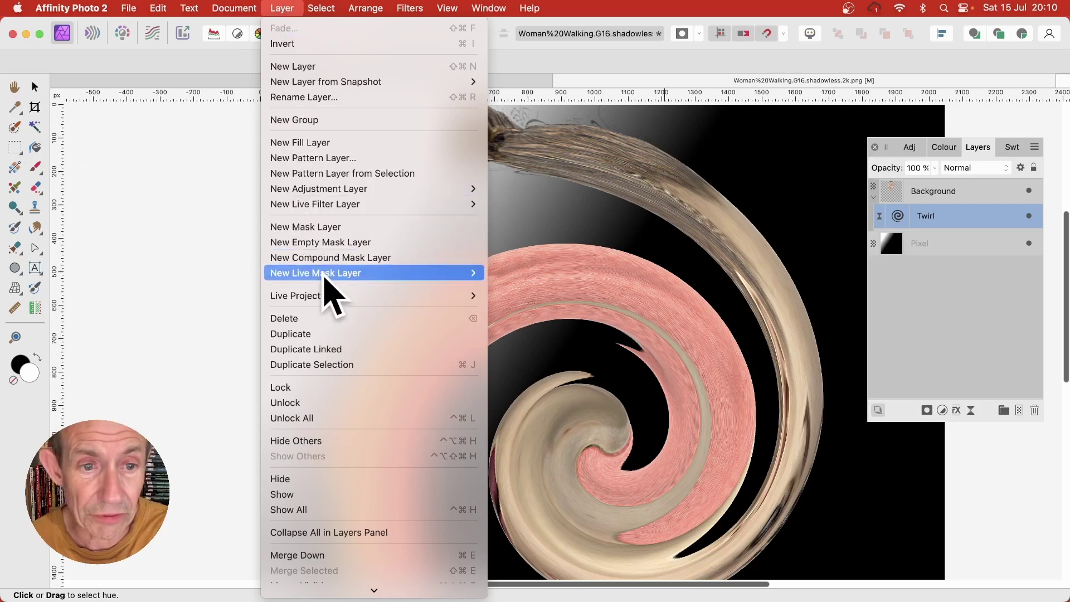
Add a Luminosity Range Mask with the Shadows preset and nest it inside the Twirl layer.
{"action": "mouse_move", "coordinate": [327, 276]}
{"action": "left_click", "coordinate": [567, 274]}
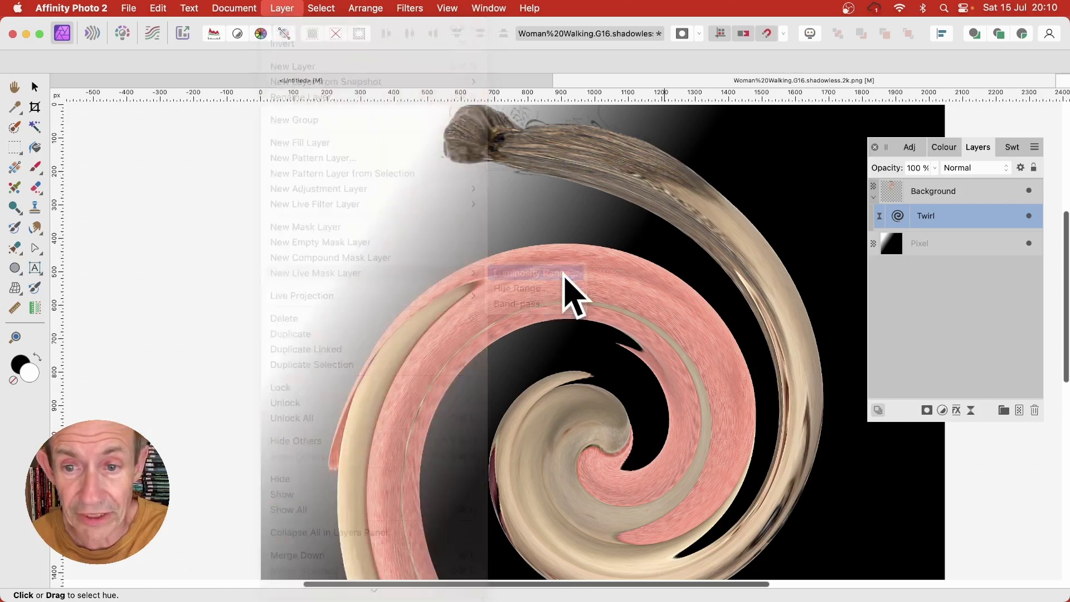
{"action": "left_click_drag", "start_coordinate": [944, 296], "coordinate": [706, 171]}
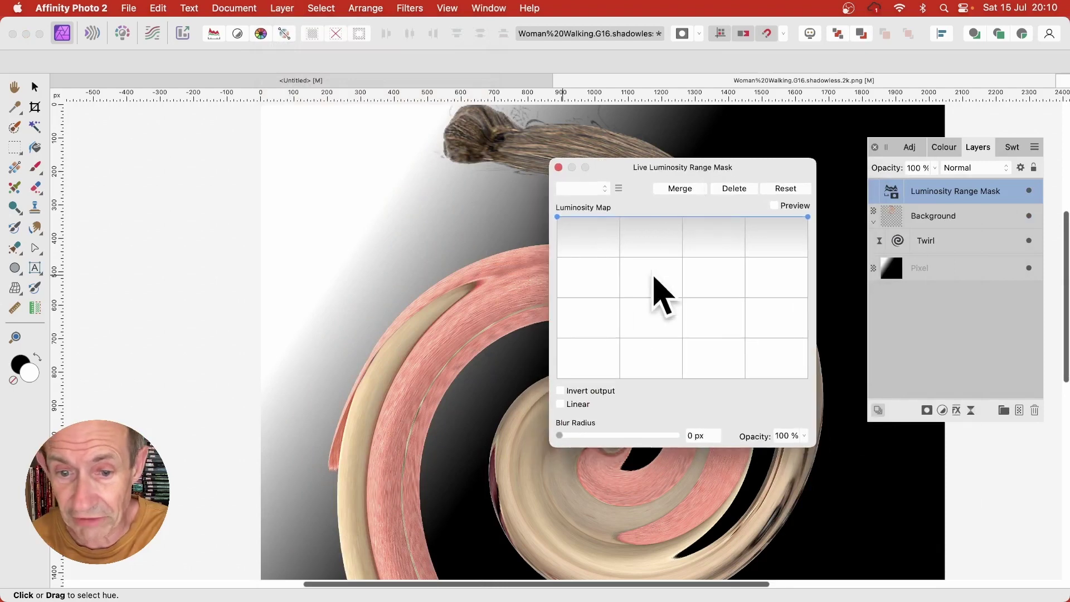
{"action": "left_click", "coordinate": [599, 192]}
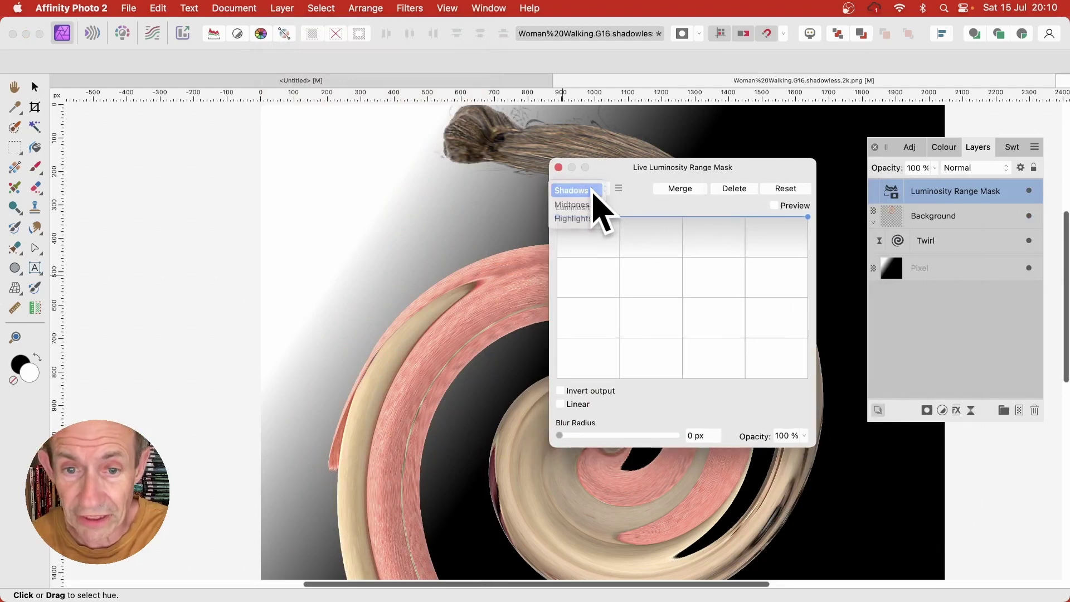
{"action": "left_click", "coordinate": [593, 193]}
{"action": "left_click_drag", "start_coordinate": [645, 174], "coordinate": [611, 249]}
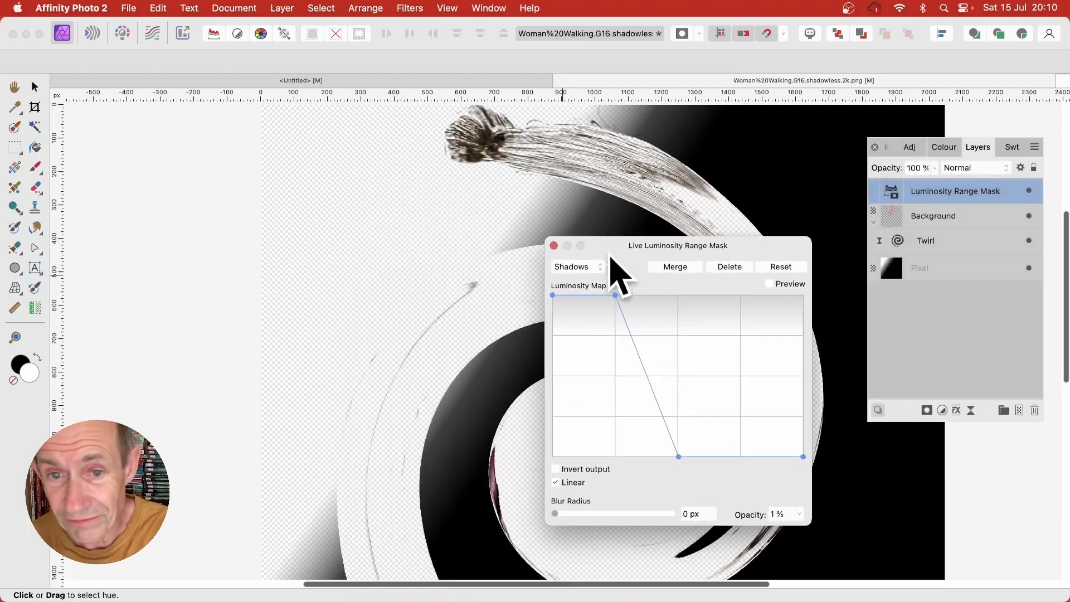
{"action": "left_click", "coordinate": [553, 246]}
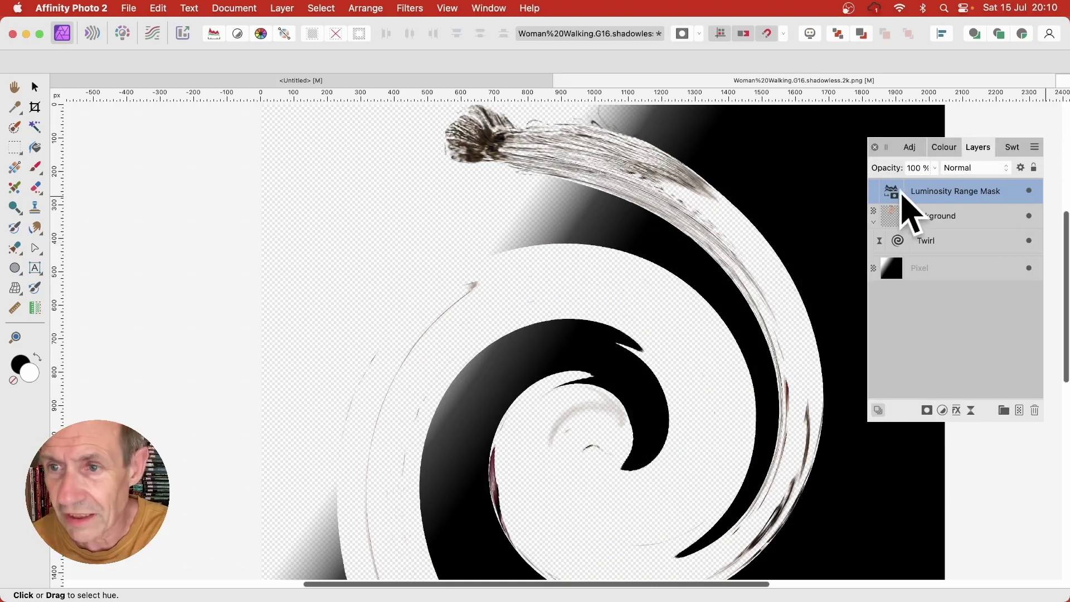
{"action": "left_click_drag", "start_coordinate": [898, 196], "coordinate": [900, 245]}
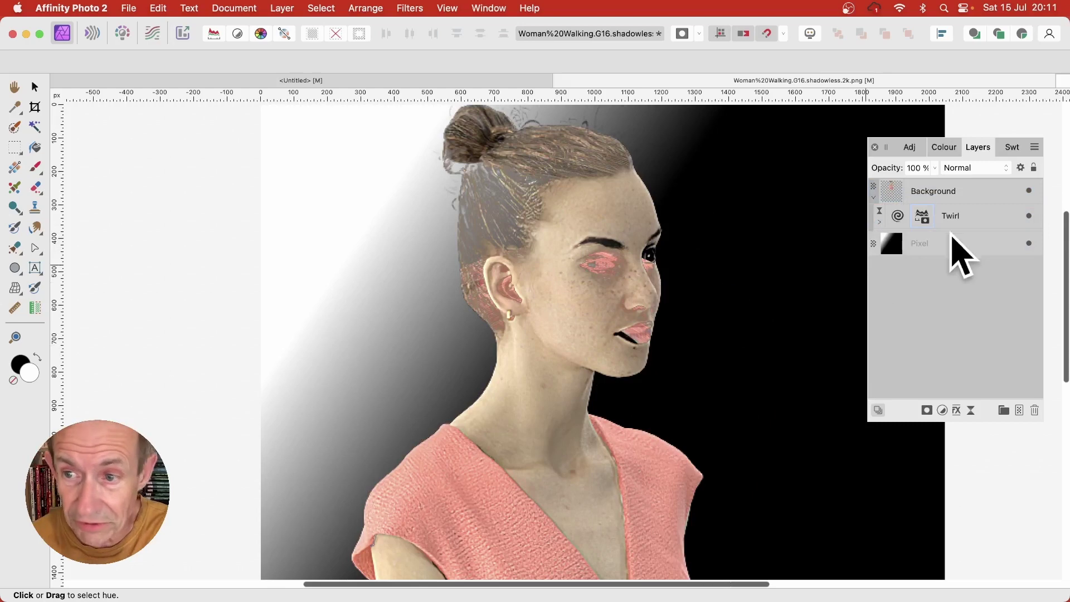
Reopen the nested luminosity mask and try the Shadows, Midtones and Highlights presets.
{"action": "left_click", "coordinate": [881, 223]}
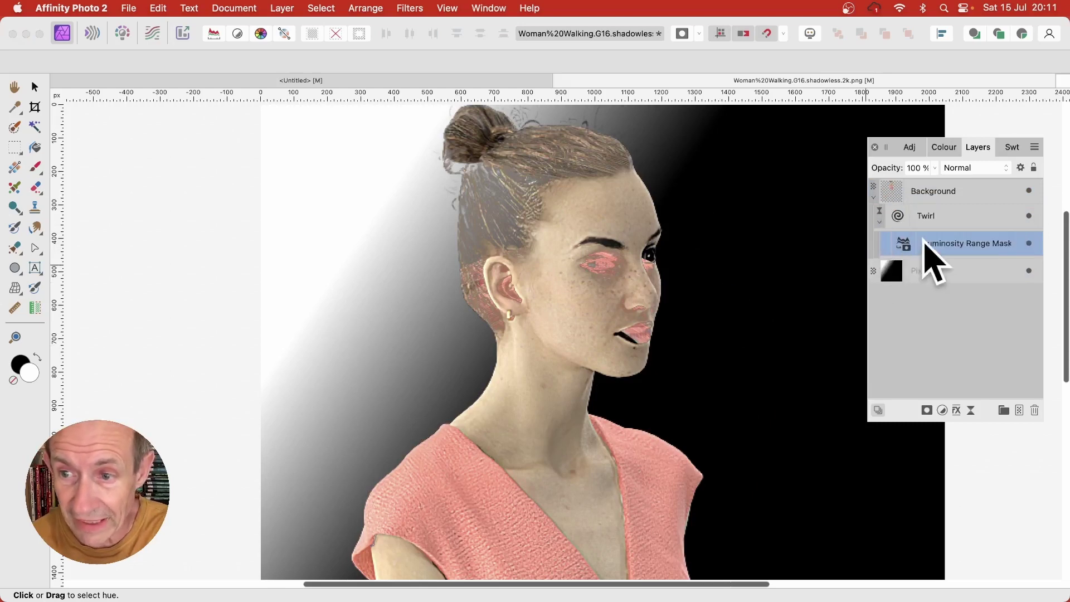
{"action": "double_click", "coordinate": [904, 243]}
{"action": "left_click", "coordinate": [830, 315]}
{"action": "left_click", "coordinate": [829, 316]}
{"action": "left_click", "coordinate": [826, 316]}
{"action": "left_click", "coordinate": [833, 326]}
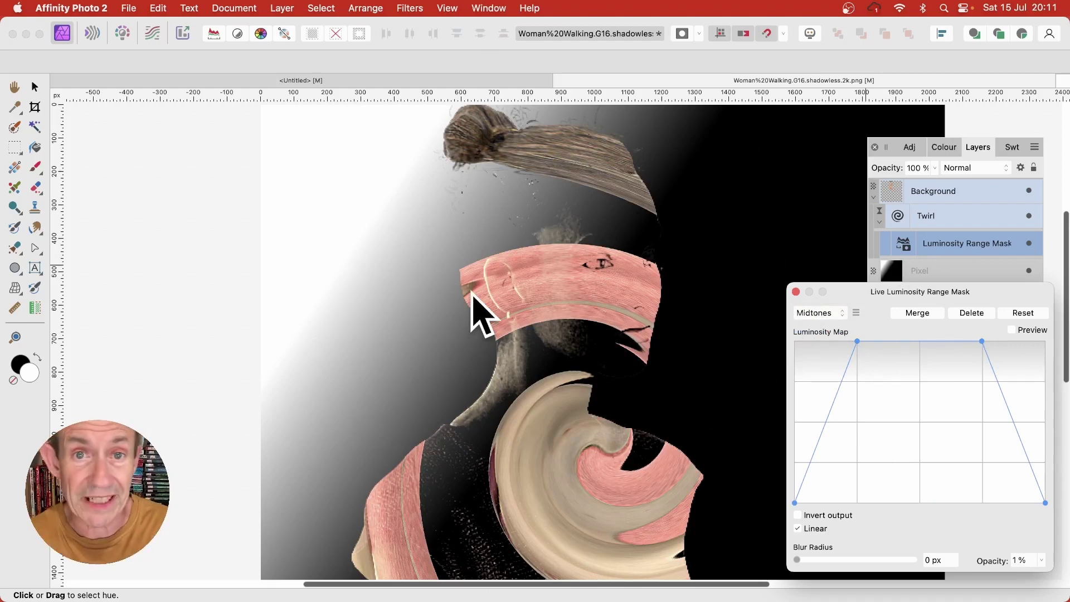
{"action": "left_click", "coordinate": [832, 316]}
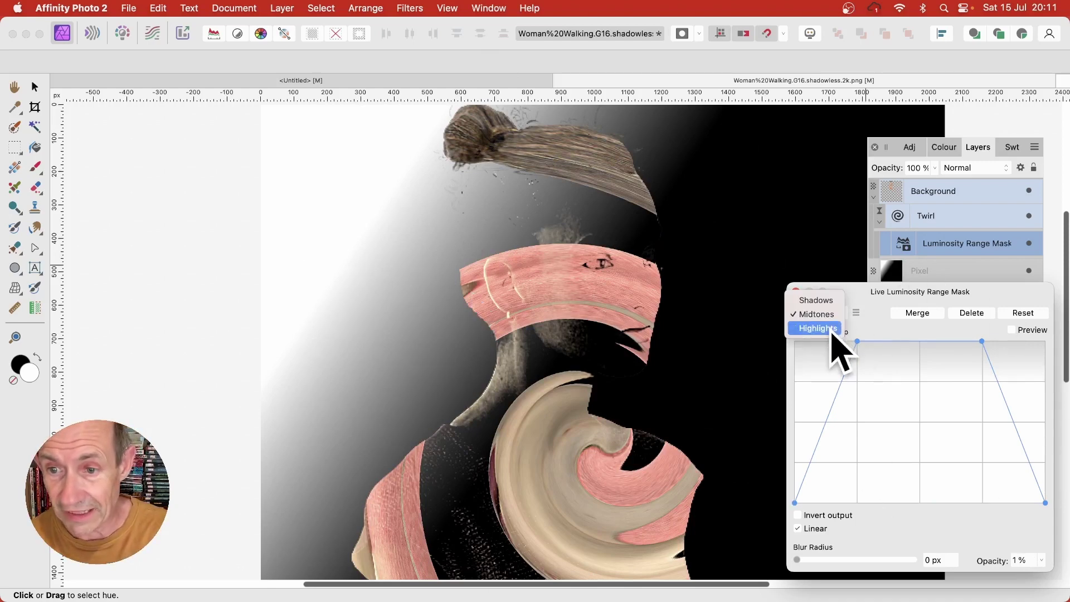
{"action": "left_click", "coordinate": [832, 330]}
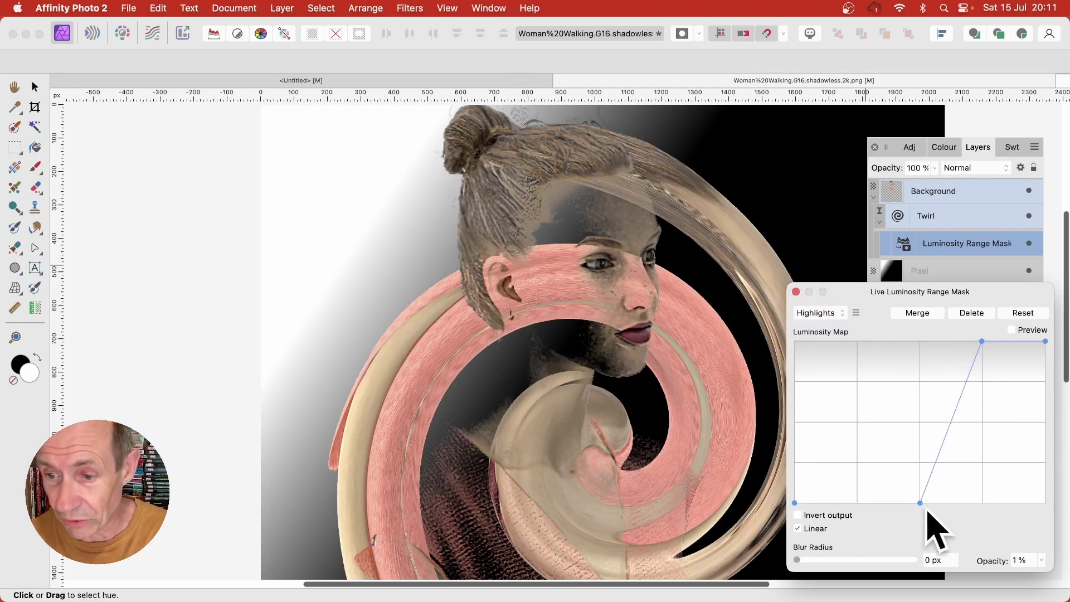
Raise a luminosity curve point, add a large blur, then delete the luminosity mask.
{"action": "left_click_drag", "start_coordinate": [920, 503], "coordinate": [898, 456]}
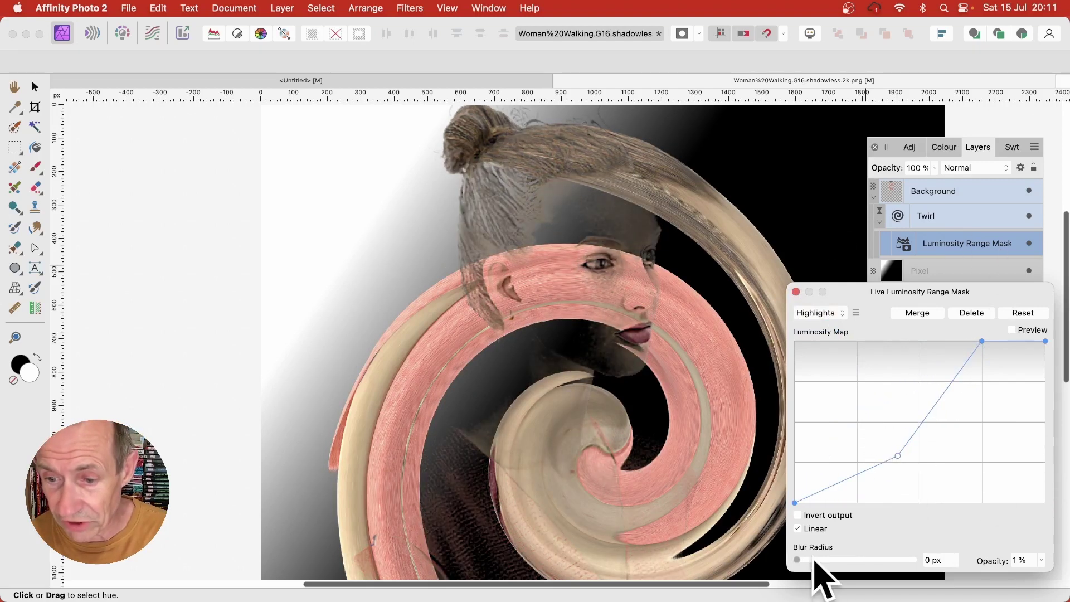
{"action": "left_click_drag", "start_coordinate": [812, 559], "coordinate": [937, 562]}
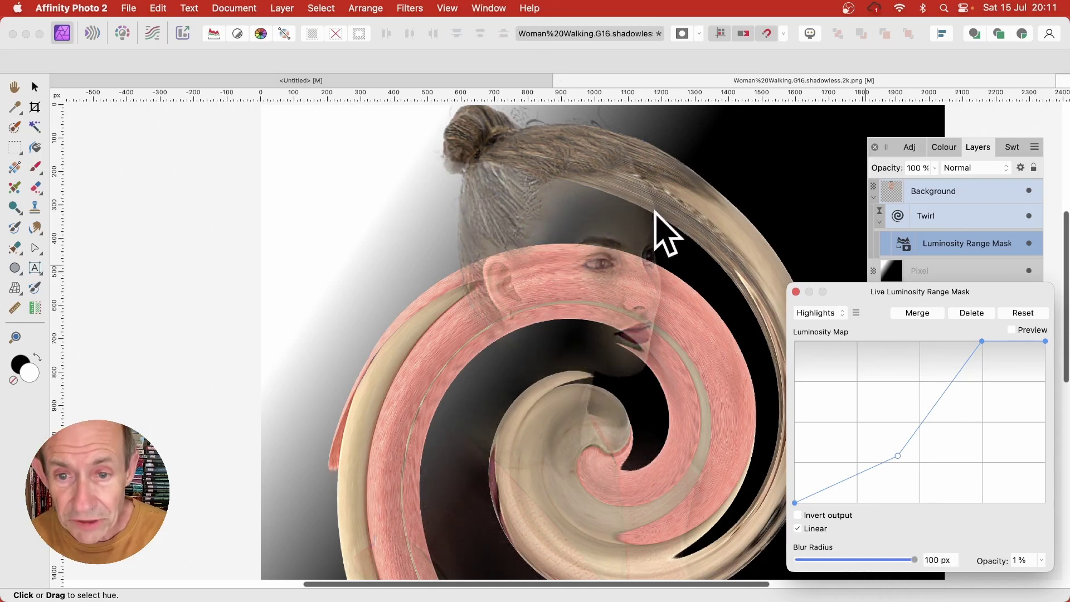
{"action": "left_click", "coordinate": [796, 292]}
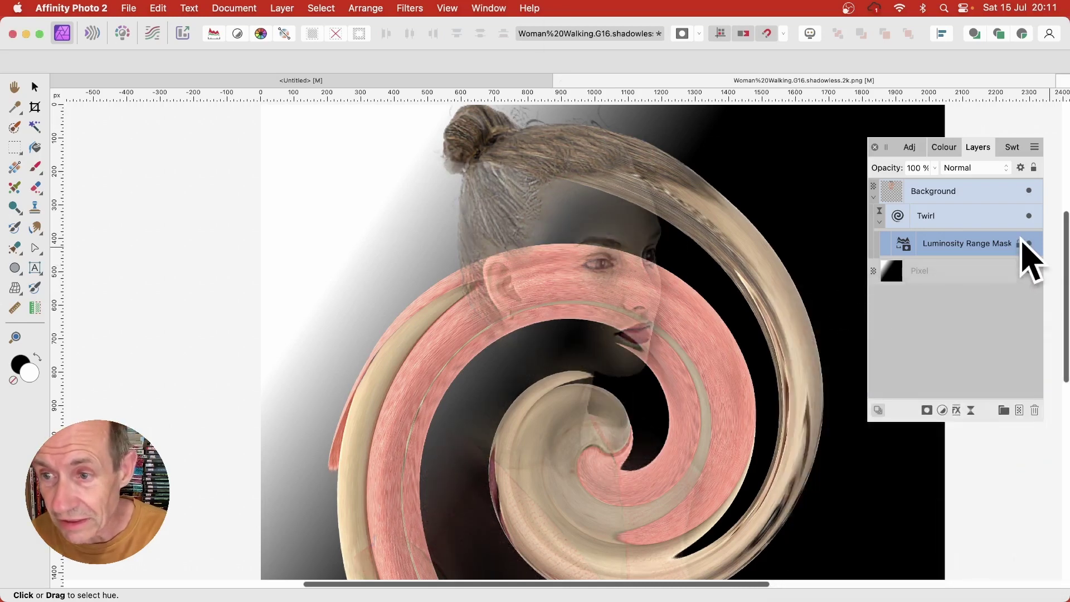
{"action": "key", "text": "BackSpace"}
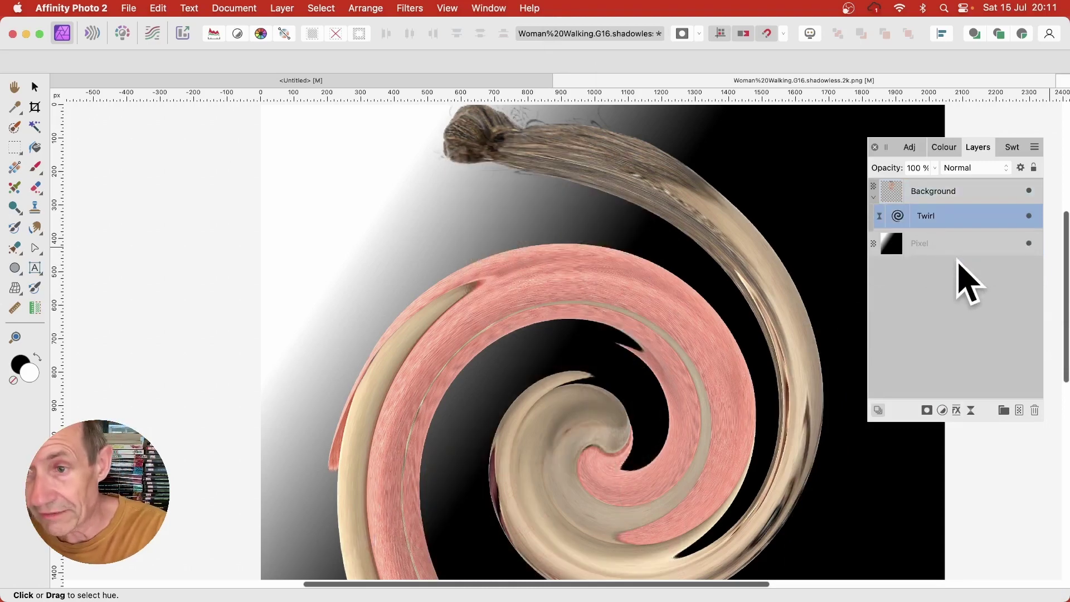
Add a Hue Range live mask and nest it inside the Twirl layer.
{"action": "left_click", "coordinate": [282, 7]}
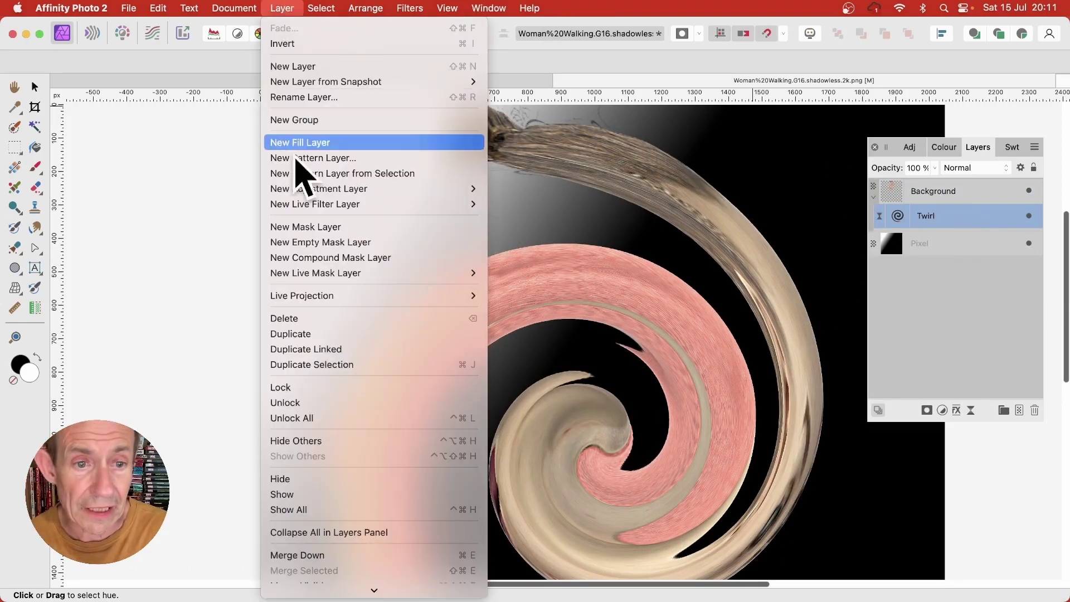
{"action": "mouse_move", "coordinate": [313, 274]}
{"action": "left_click", "coordinate": [543, 289]}
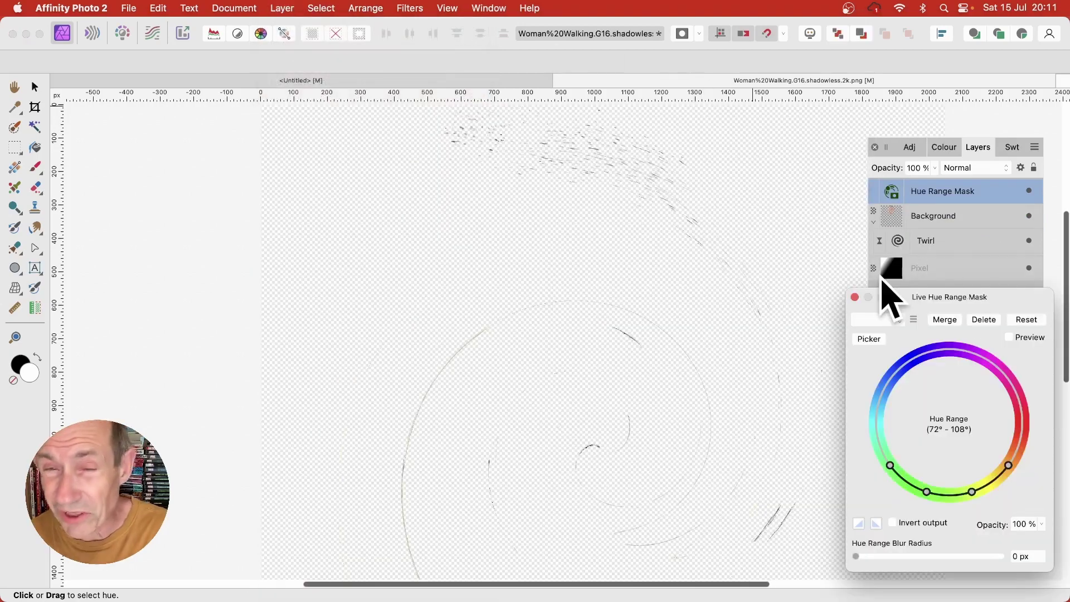
{"action": "left_click", "coordinate": [854, 297]}
{"action": "left_click_drag", "start_coordinate": [890, 196], "coordinate": [898, 240]}
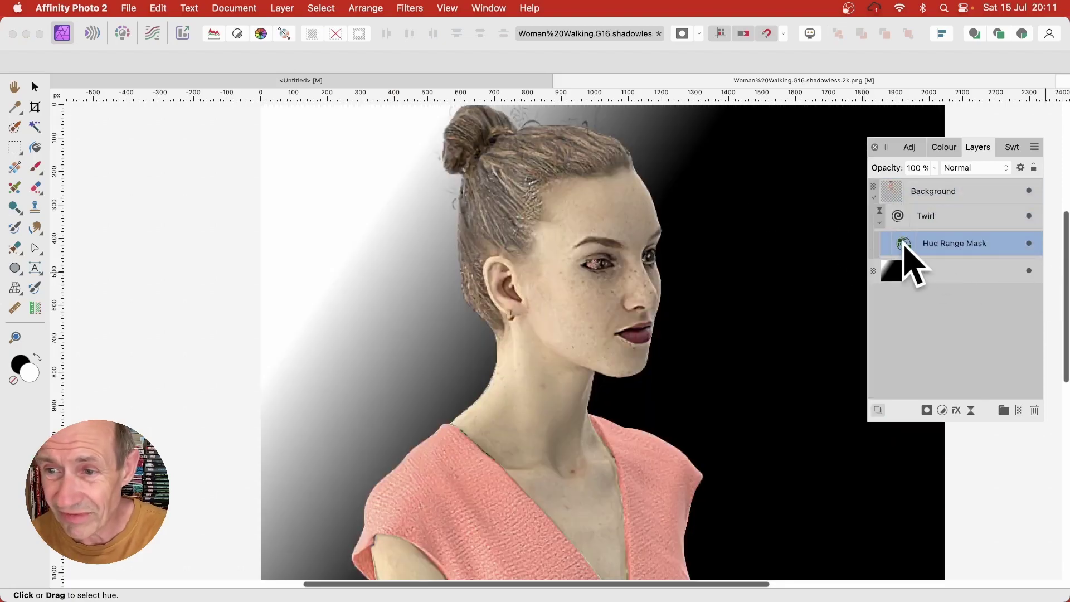
Shift the mask's hue range around the wheel, then delete the Hue Range Mask.
{"action": "double_click", "coordinate": [909, 245]}
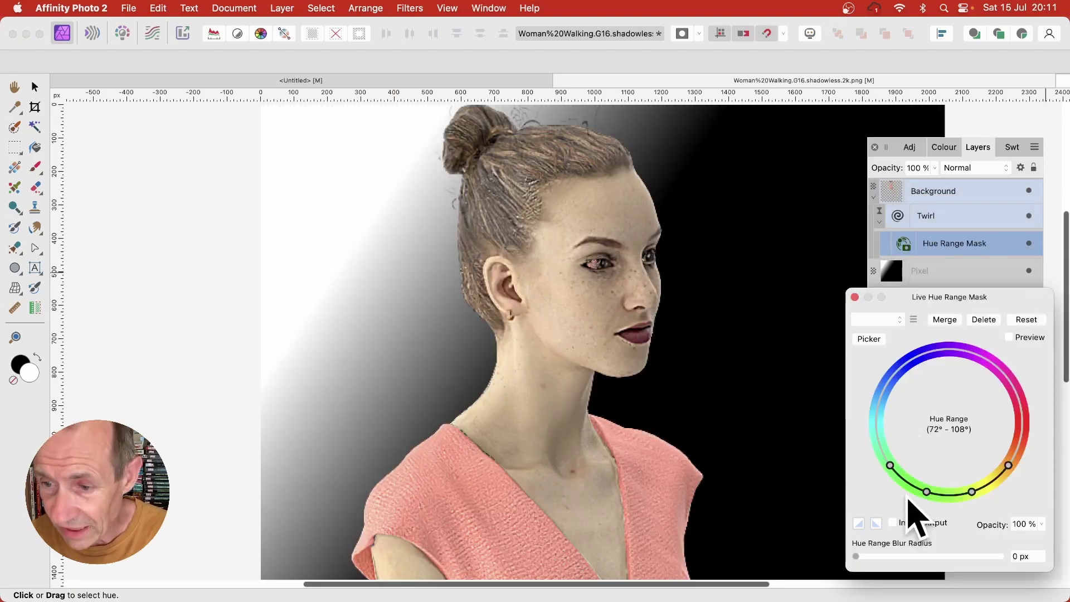
{"action": "left_click_drag", "start_coordinate": [991, 484], "coordinate": [922, 440]}
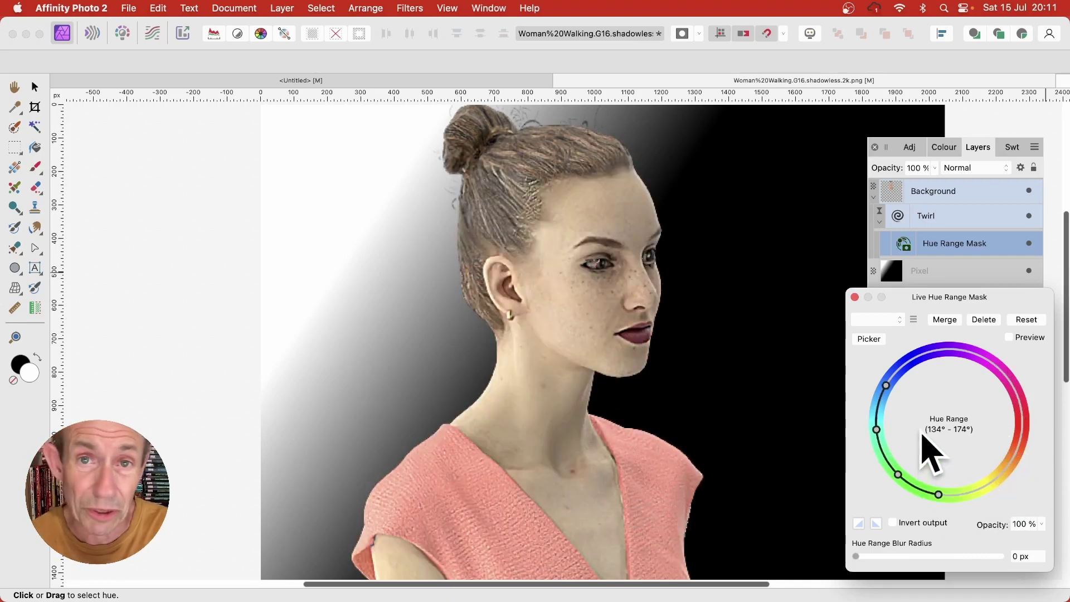
{"action": "left_click", "coordinate": [855, 297]}
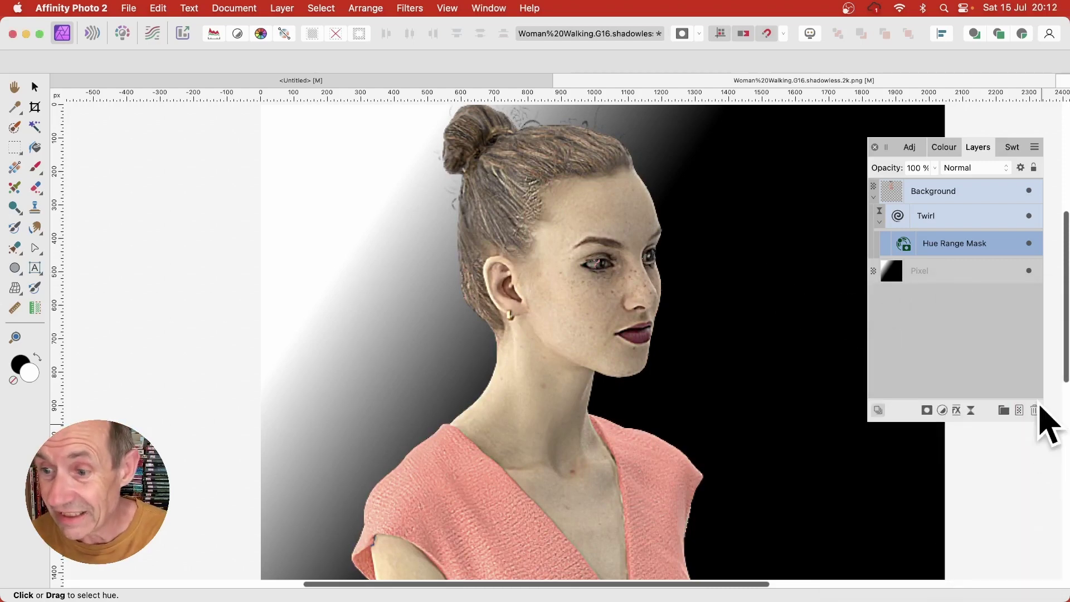
{"action": "left_click", "coordinate": [1035, 411]}
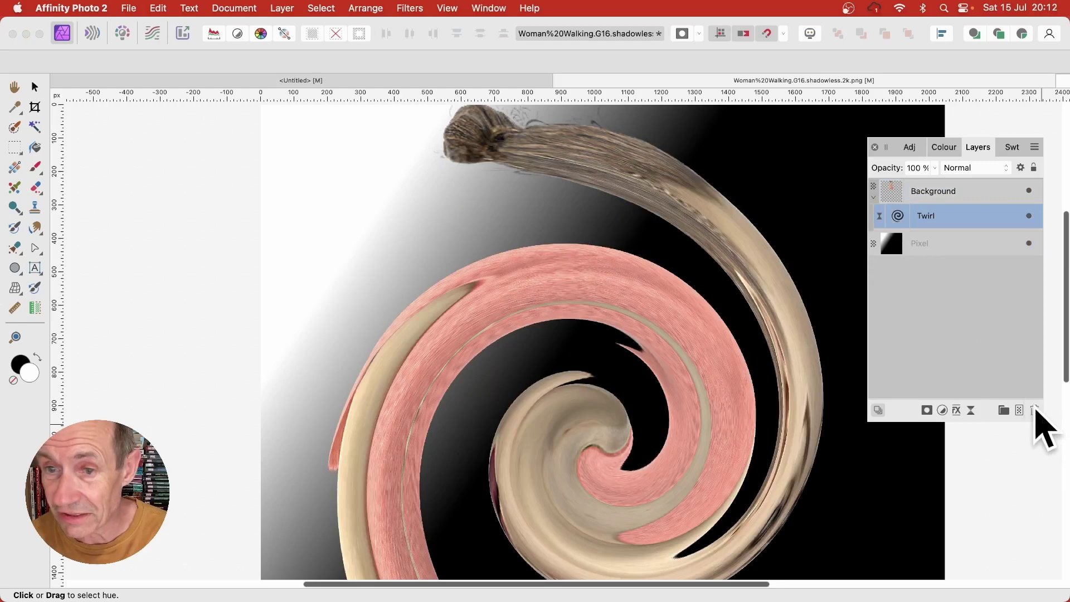
Add a Band-pass live mask, trying a new curve point and a higher low band.
{"action": "left_click", "coordinate": [282, 8]}
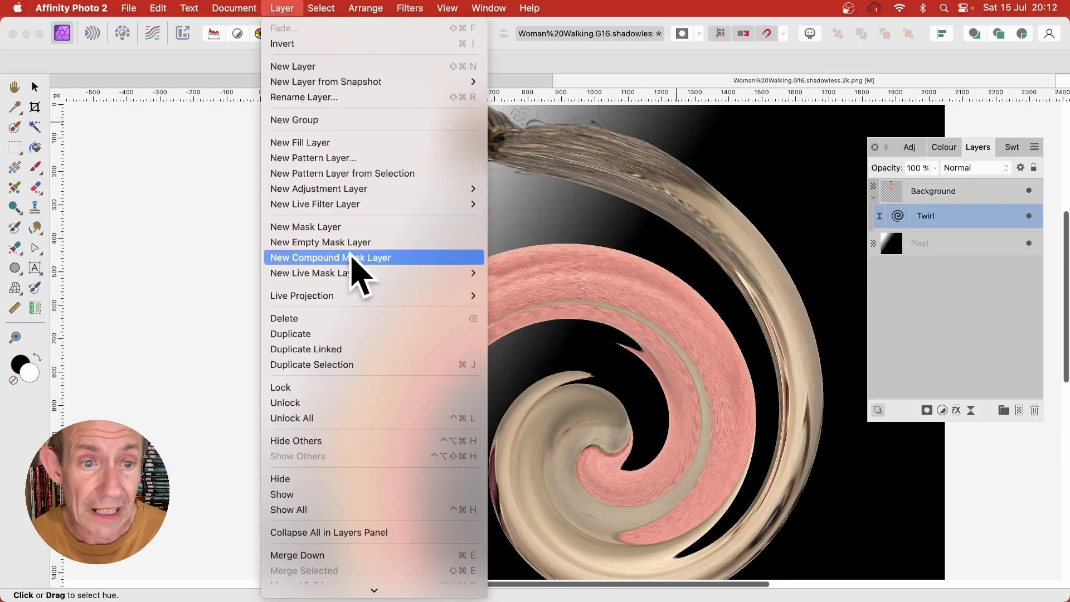
{"action": "mouse_move", "coordinate": [348, 272]}
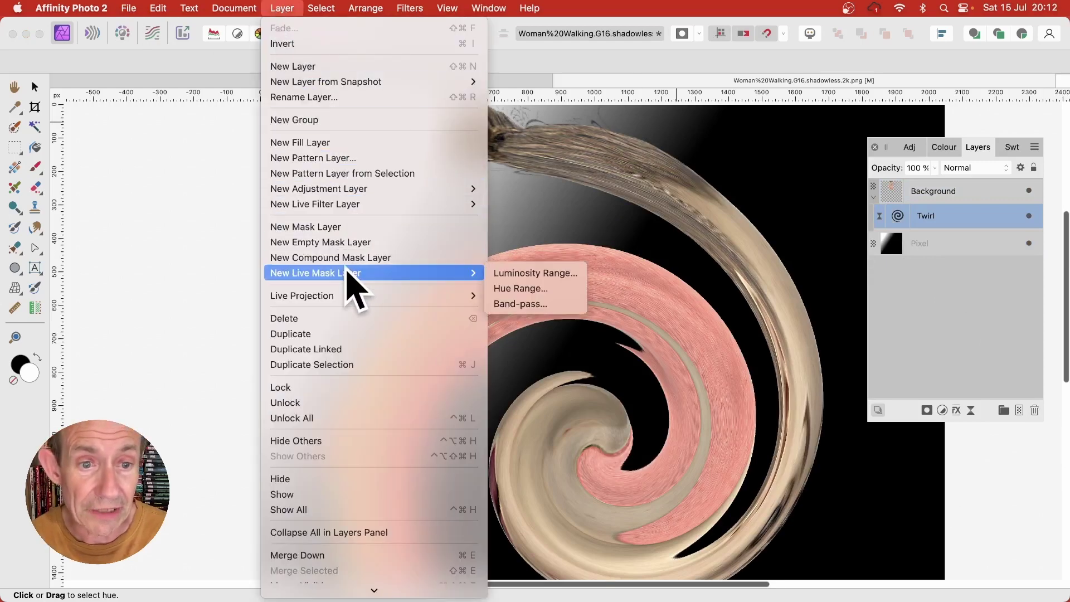
{"action": "left_click", "coordinate": [531, 304]}
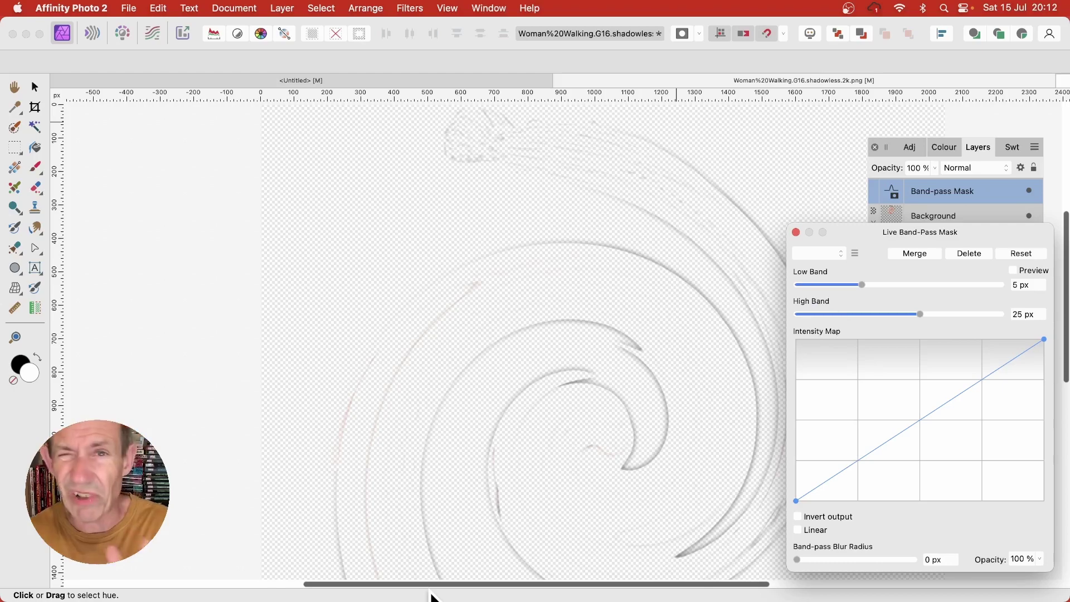
{"action": "left_click_drag", "start_coordinate": [910, 432], "coordinate": [856, 344]}
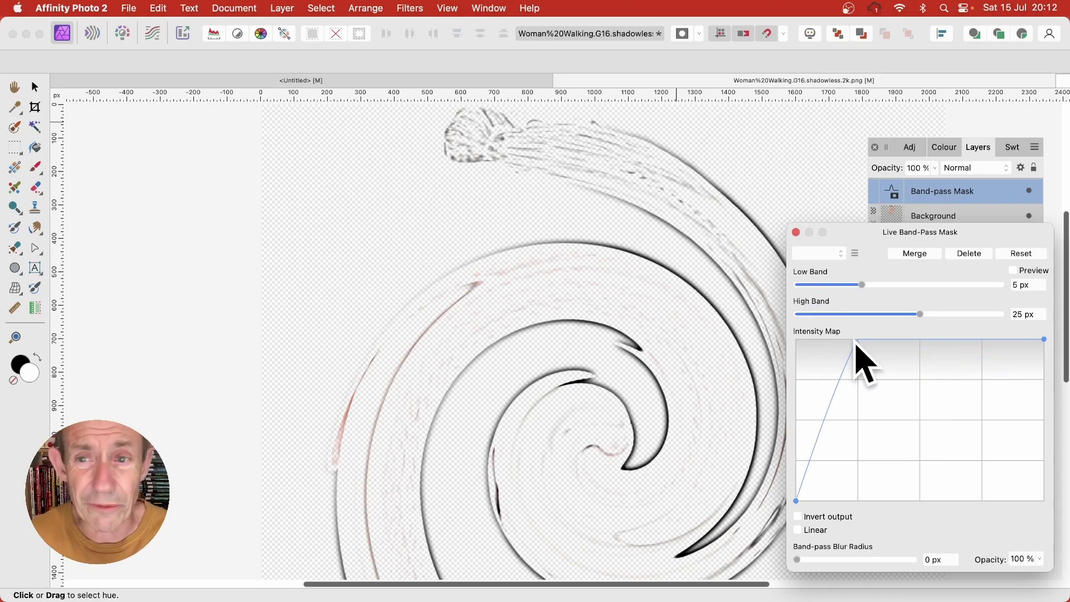
{"action": "mouse_move", "coordinate": [874, 285]}
{"action": "left_mouse_down"}
{"action": "mouse_move", "coordinate": [976, 290]}
{"action": "mouse_move", "coordinate": [798, 287]}
{"action": "left_mouse_up"}
Apply the Sketch preset with 45.2 px blur and nest the mask inside the Twirl layer.
{"action": "left_click", "coordinate": [836, 254]}
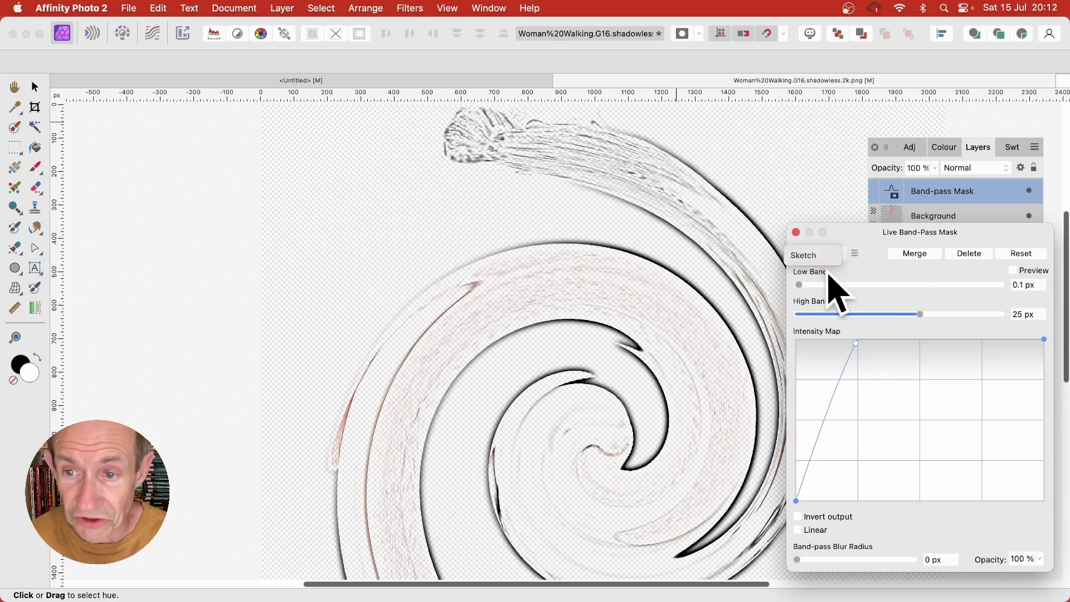
{"action": "left_click", "coordinate": [832, 259]}
{"action": "left_click", "coordinate": [835, 260]}
{"action": "left_click", "coordinate": [912, 283]}
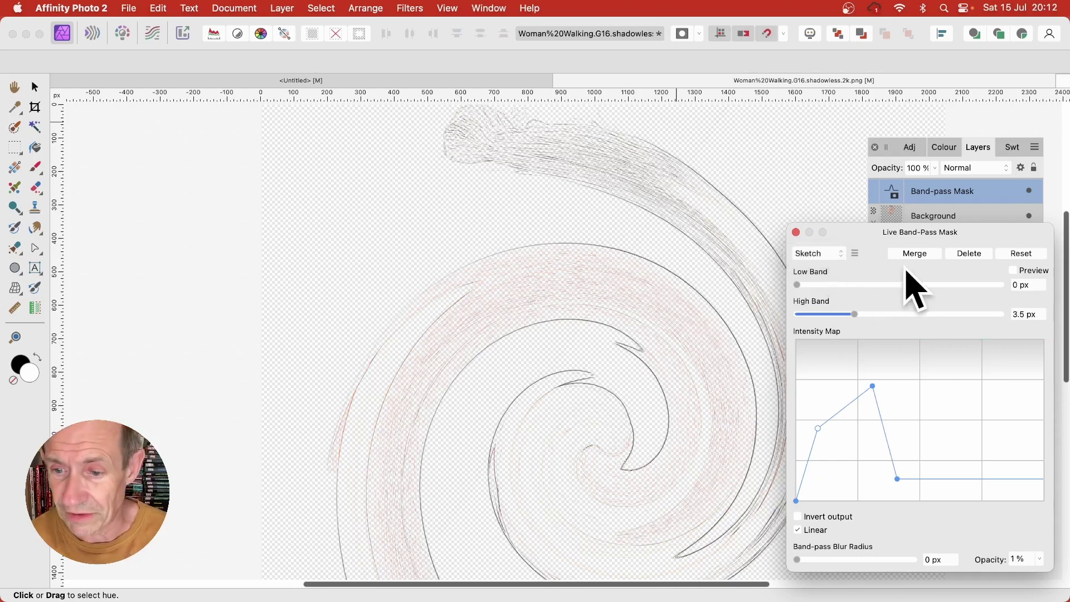
{"action": "mouse_move", "coordinate": [801, 560]}
{"action": "left_mouse_down"}
{"action": "mouse_move", "coordinate": [927, 563]}
{"action": "mouse_move", "coordinate": [812, 563]}
{"action": "mouse_move", "coordinate": [895, 561]}
{"action": "left_mouse_up"}
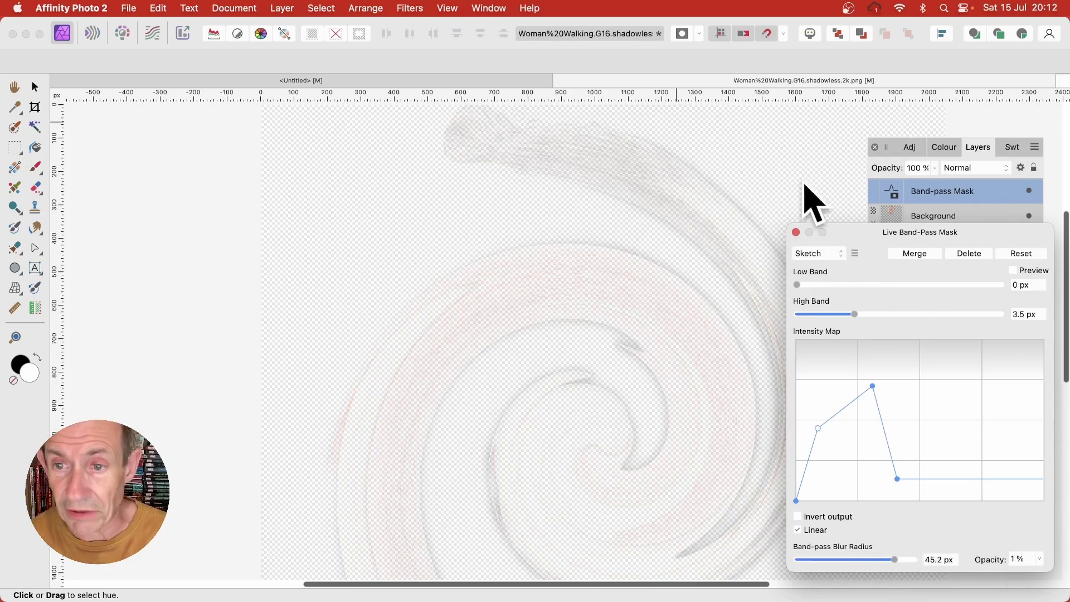
{"action": "left_click", "coordinate": [796, 232]}
{"action": "left_click_drag", "start_coordinate": [893, 193], "coordinate": [897, 240]}
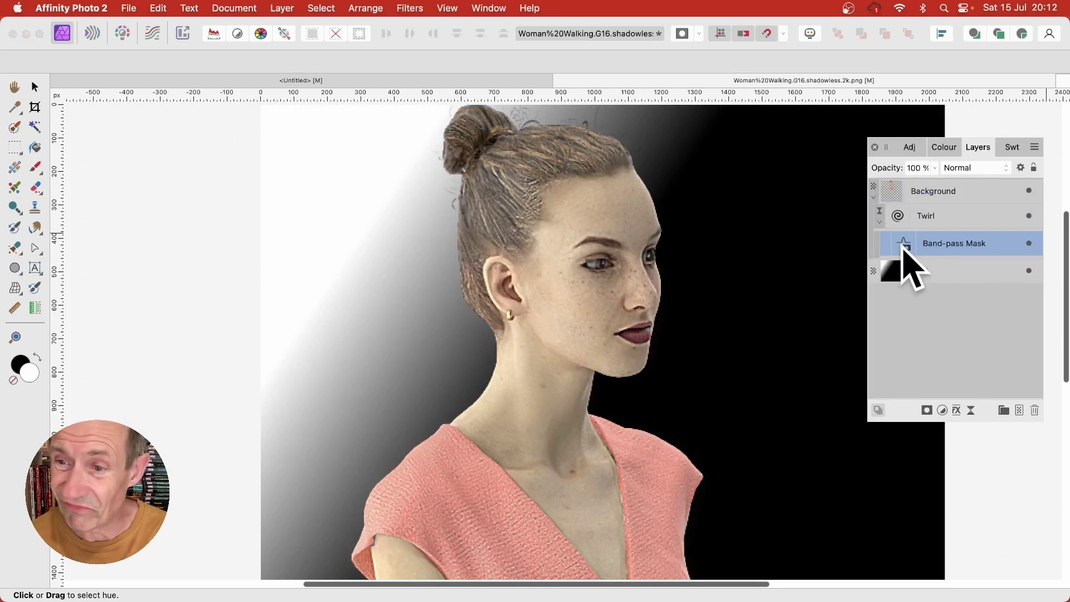
Set the Band-pass Mask's High Band to 56.3 px, lift the Intensity Map curve and reduce the blur.
{"action": "double_click", "coordinate": [904, 245]}
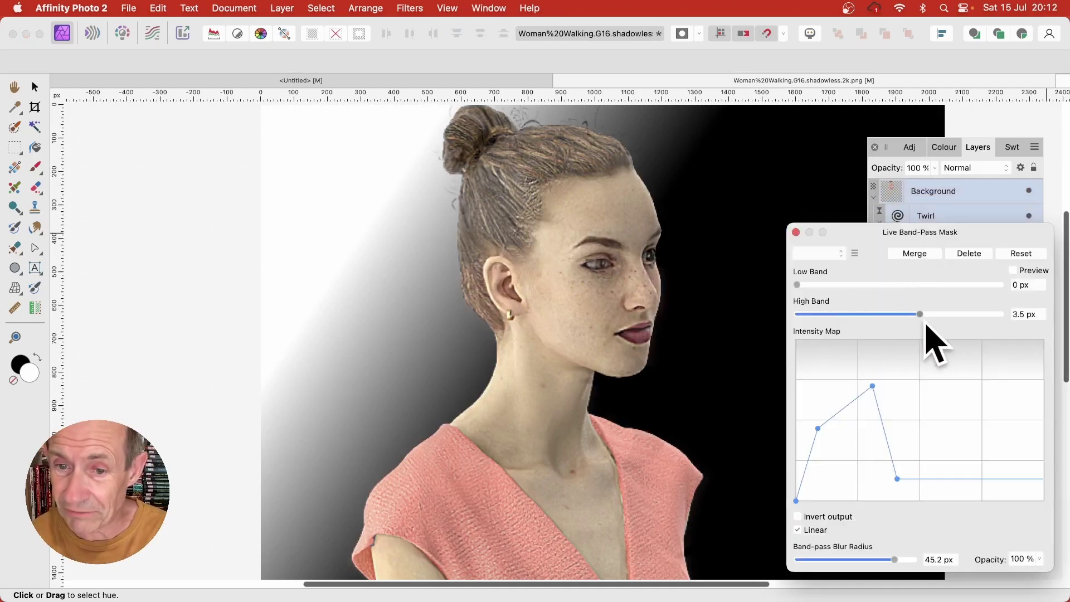
{"action": "left_click_drag", "start_coordinate": [811, 323], "coordinate": [970, 323]}
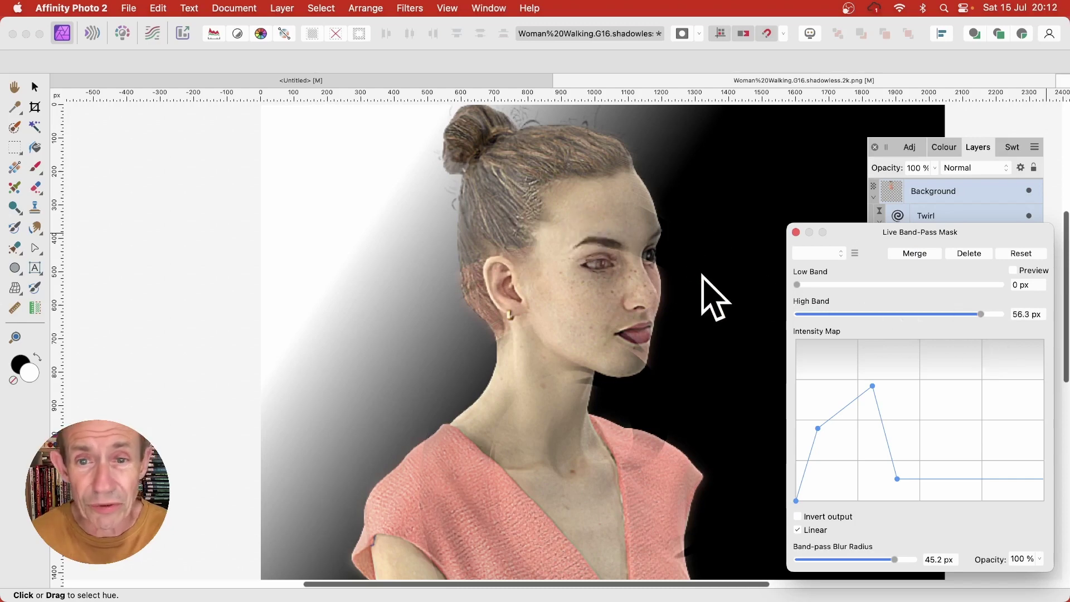
{"action": "left_click_drag", "start_coordinate": [897, 479], "coordinate": [927, 399]}
{"action": "left_click_drag", "start_coordinate": [886, 560], "coordinate": [838, 560]}
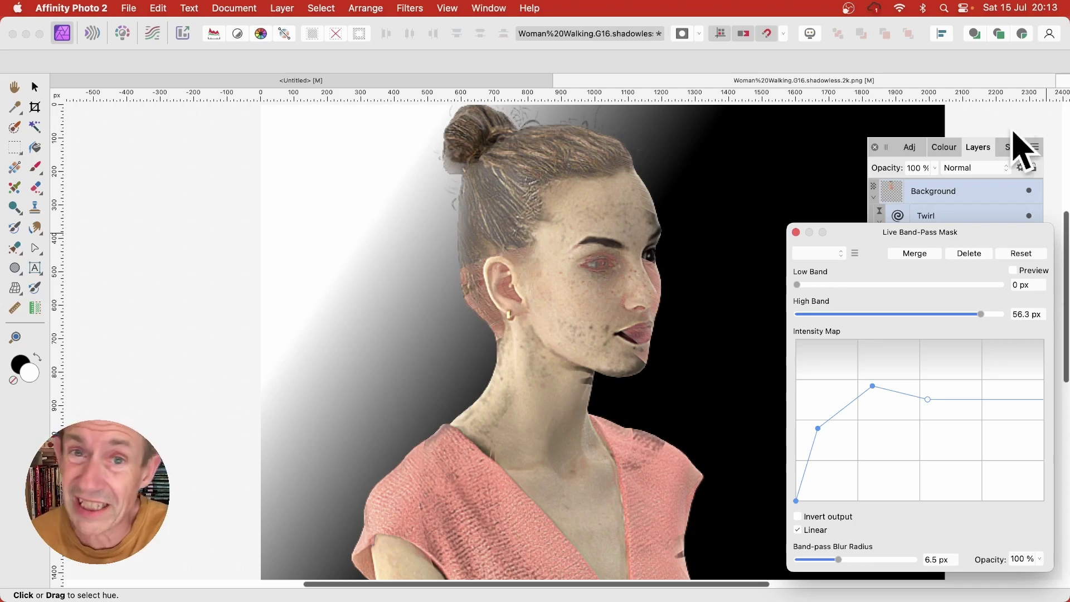
Delete the Band-pass Mask from the Twirl layer and select the Background layer.
{"action": "left_click", "coordinate": [796, 232]}
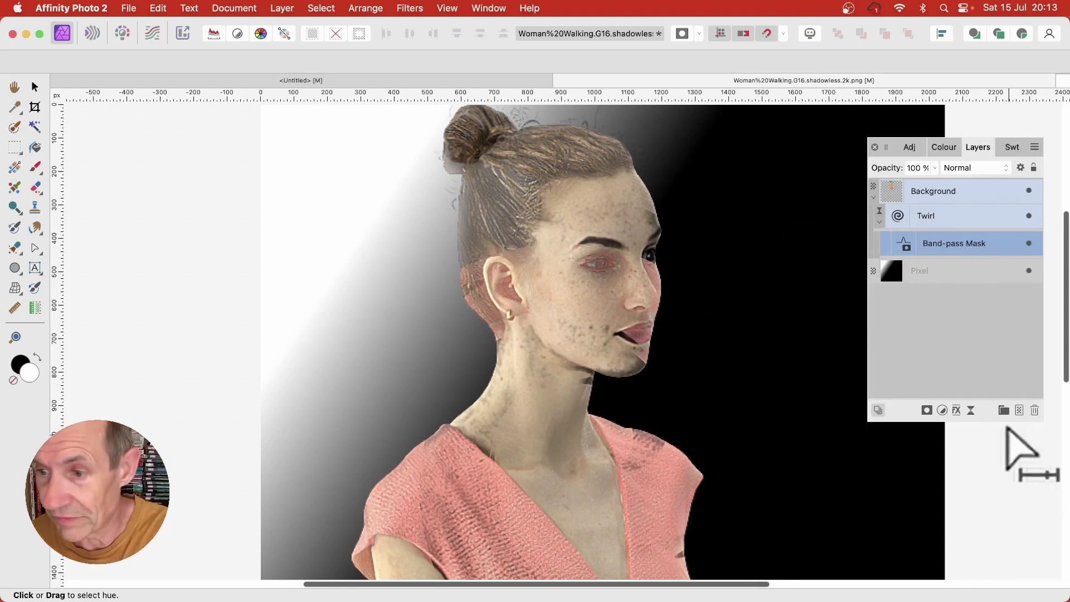
{"action": "left_click", "coordinate": [1035, 411]}
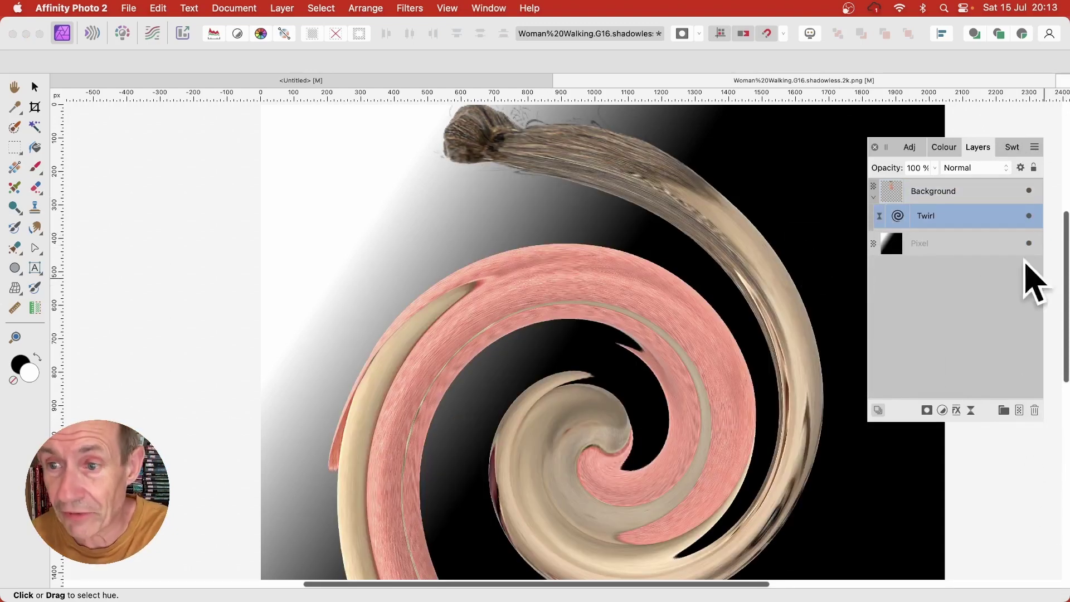
{"action": "left_click", "coordinate": [944, 192]}
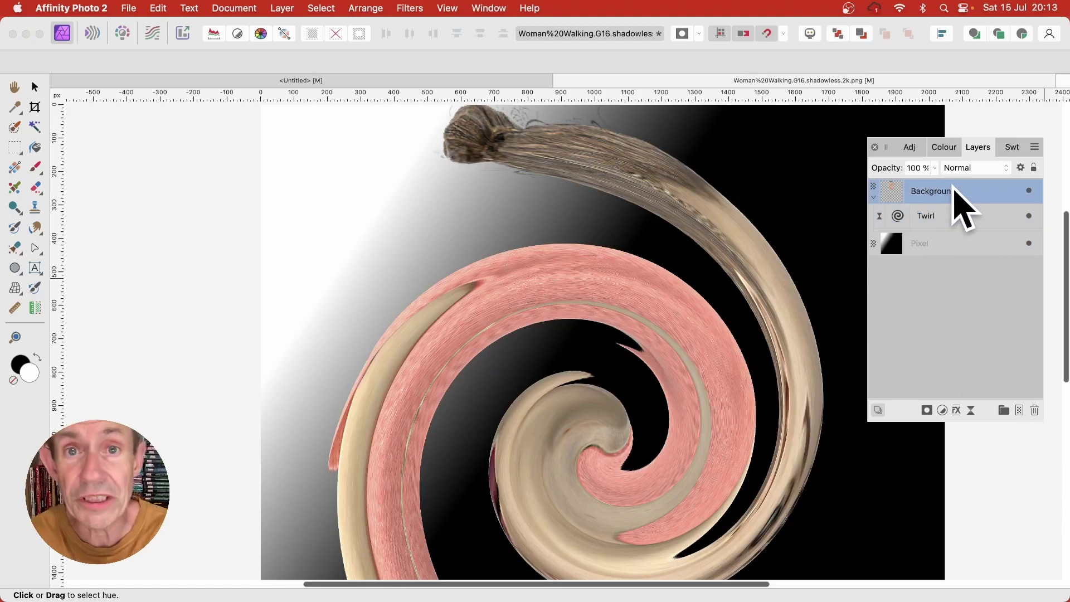